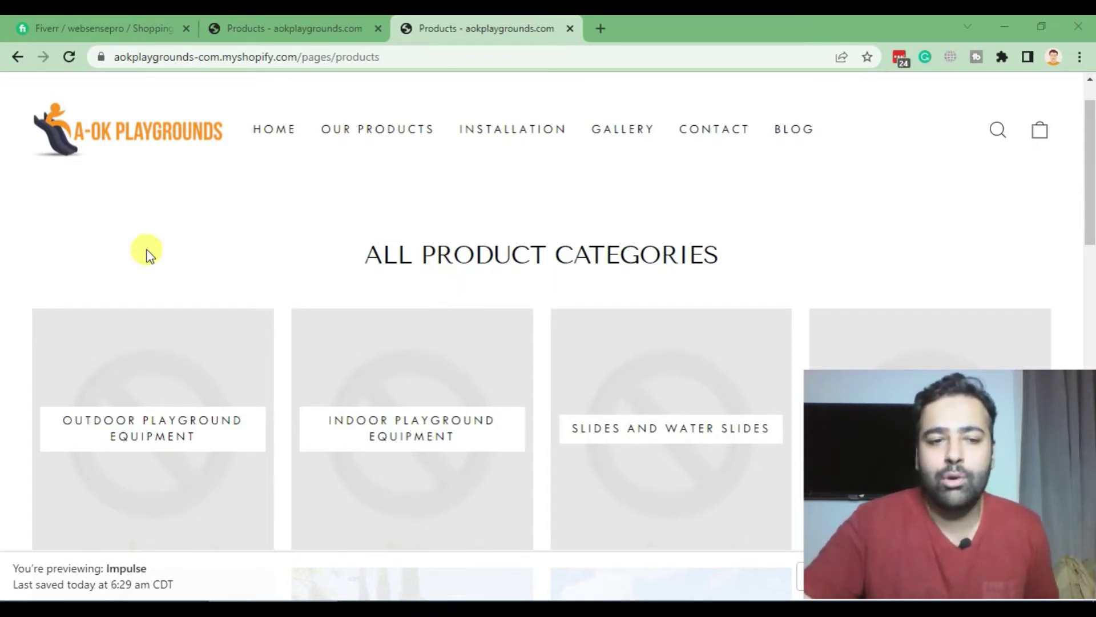
# - Scroll through the Impulse preview's All Product Categories page to inspect its placeholder category tiles
pyautogui.scroll(-3, 100, 403)
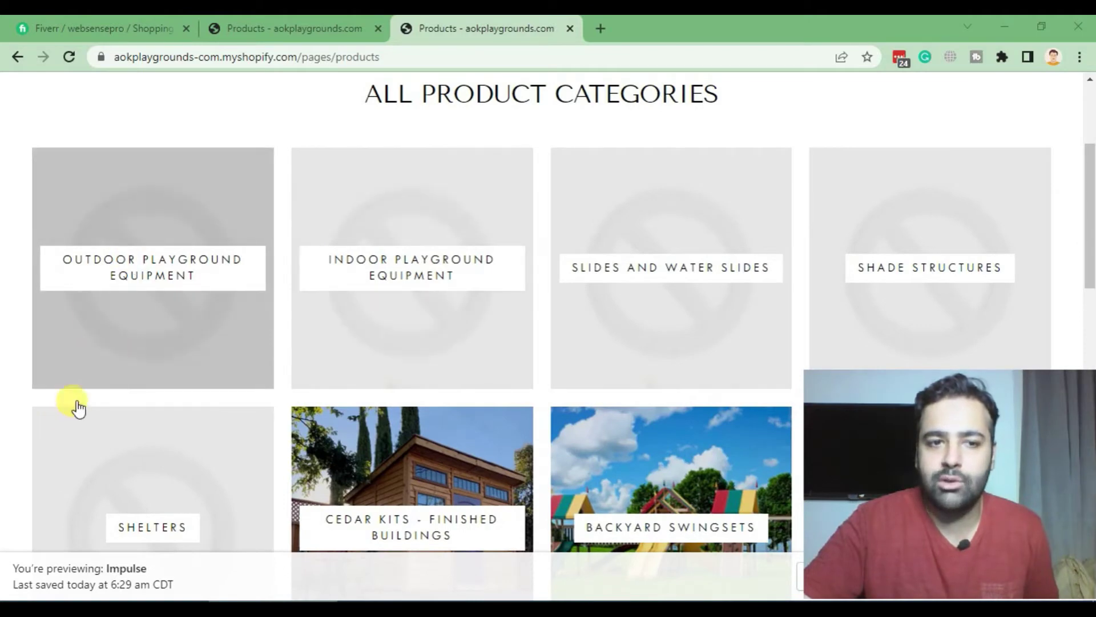
pyautogui.scroll(-1, 482, 236)
pyautogui.scroll(4, 482, 236)
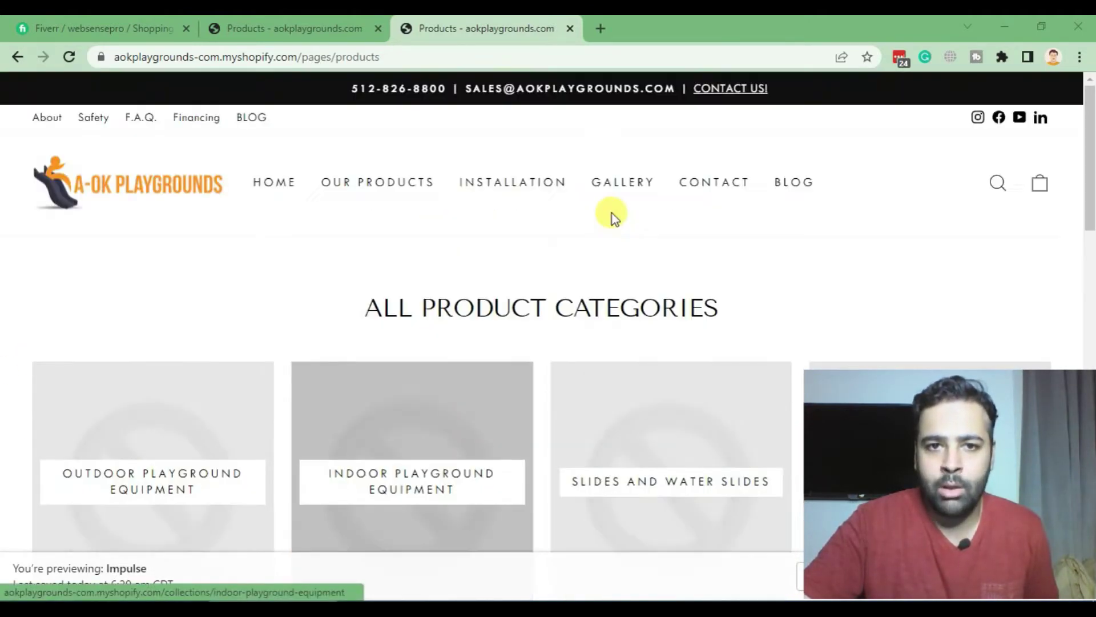
pyautogui.scroll(-6, 518, 247)
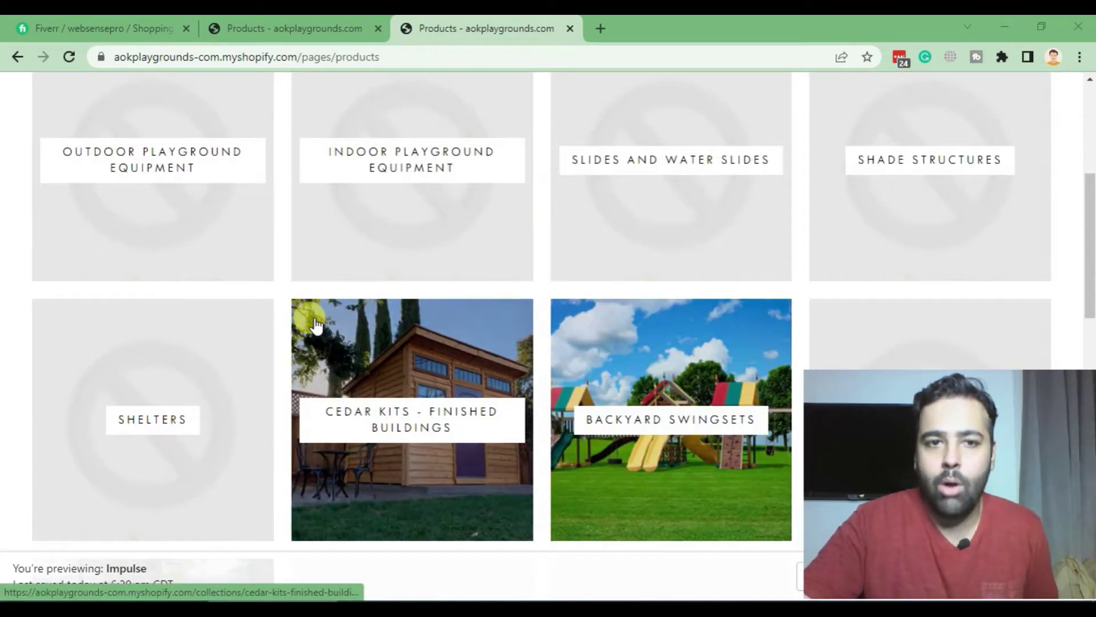
pyautogui.scroll(6, 314, 320)
pyautogui.scroll(-3, 382, 267)
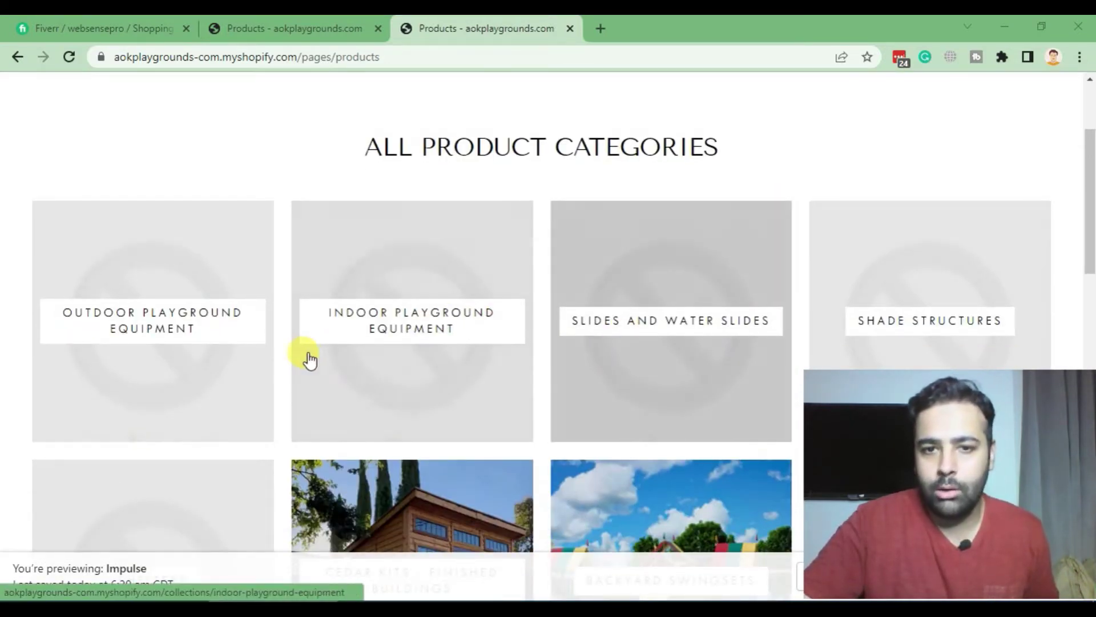
pyautogui.scroll(-8, 284, 311)
pyautogui.scroll(-4, 284, 311)
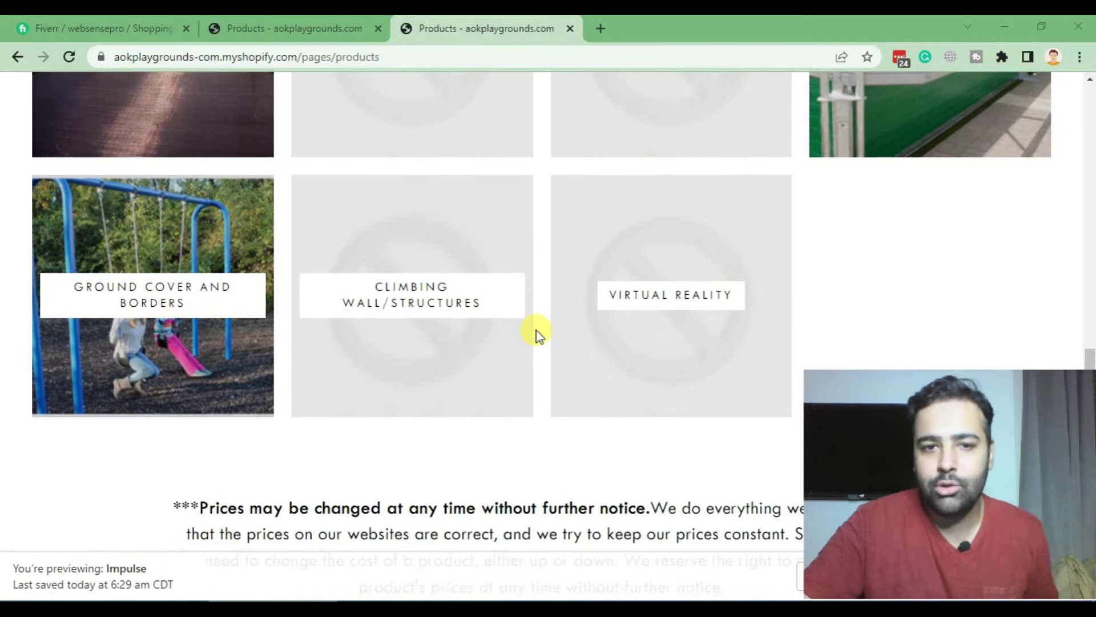
pyautogui.scroll(7, 5, 422)
pyautogui.scroll(9, 3, 400)
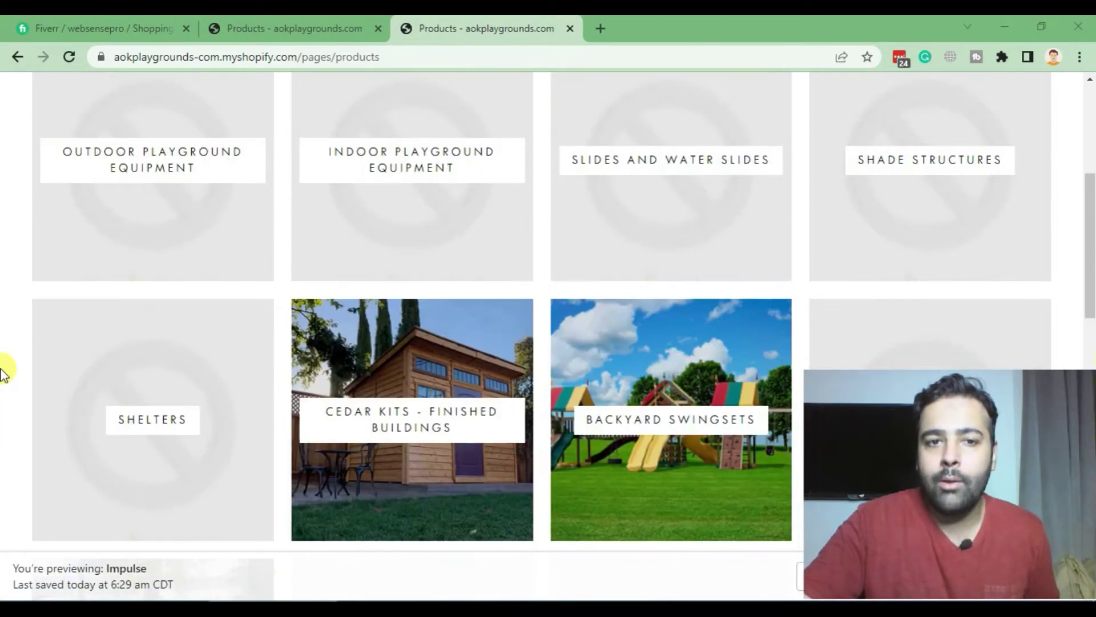
pyautogui.scroll(-3, 302, 304)
pyautogui.scroll(1, 376, 249)
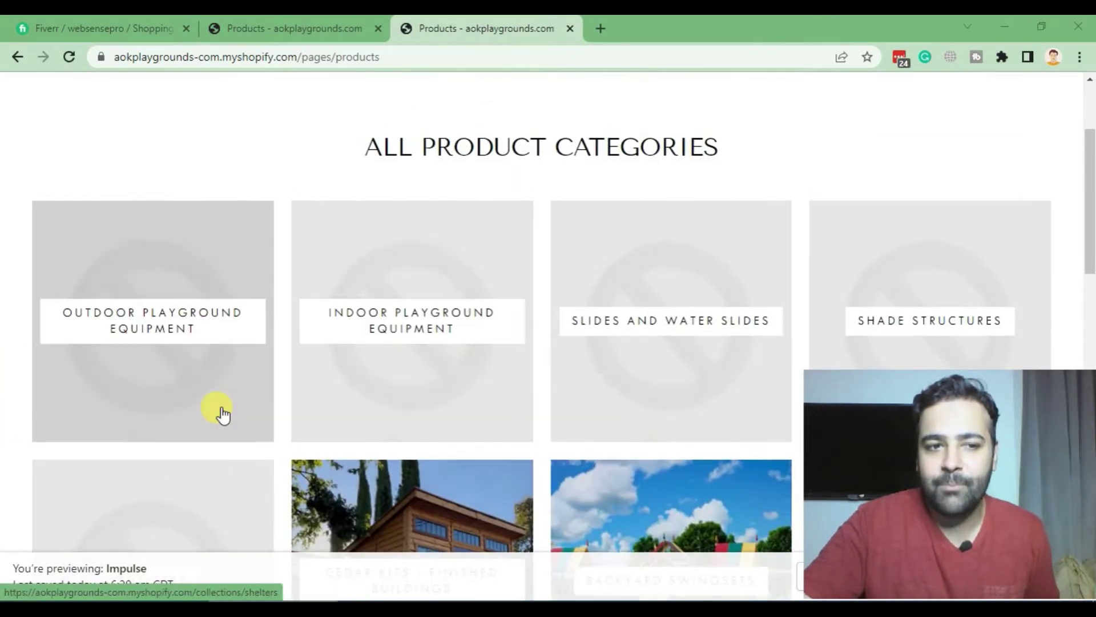
pyautogui.scroll(-5, 771, 348)
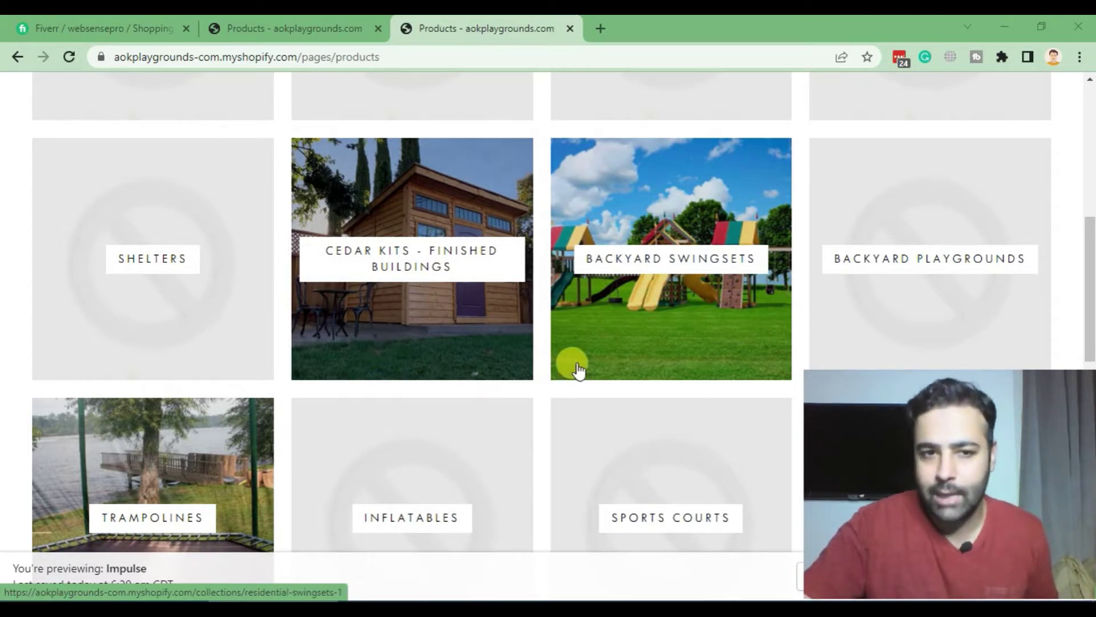
pyautogui.scroll(3, 520, 393)
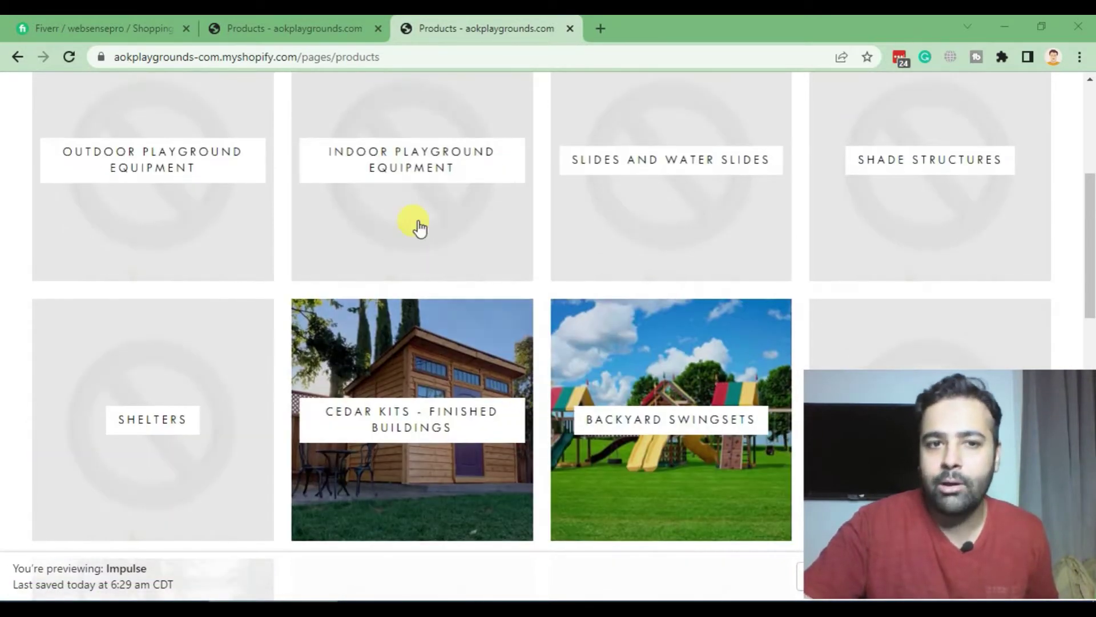
# - Review the photo-filled category tiles on the second Products tab, then bring up the Fiverr order
pyautogui.click(285, 32)
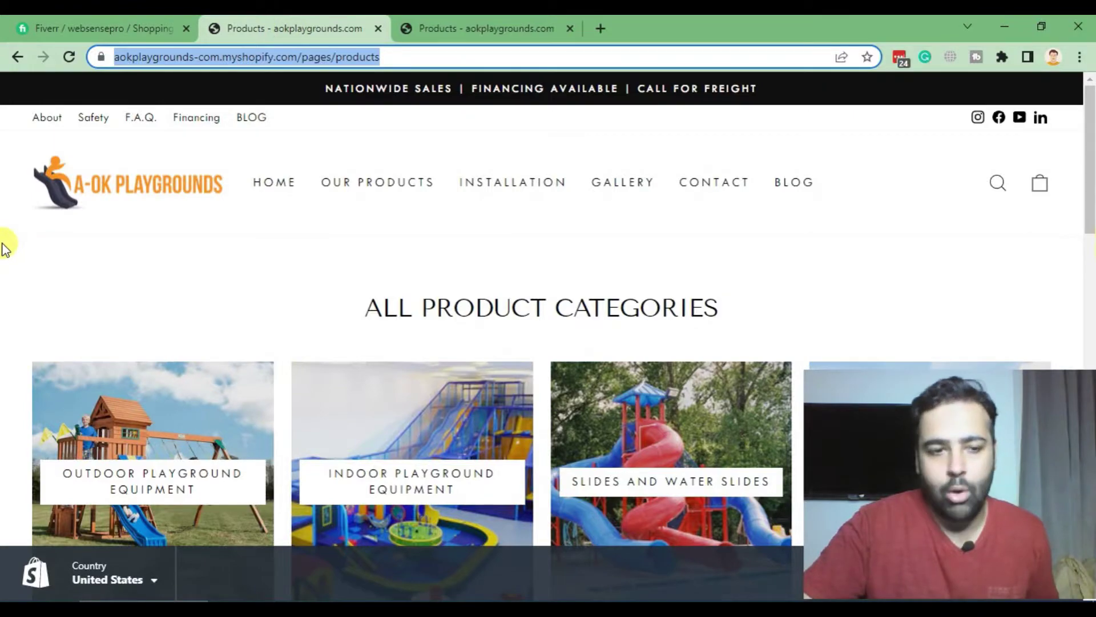
pyautogui.scroll(-3, 2, 256)
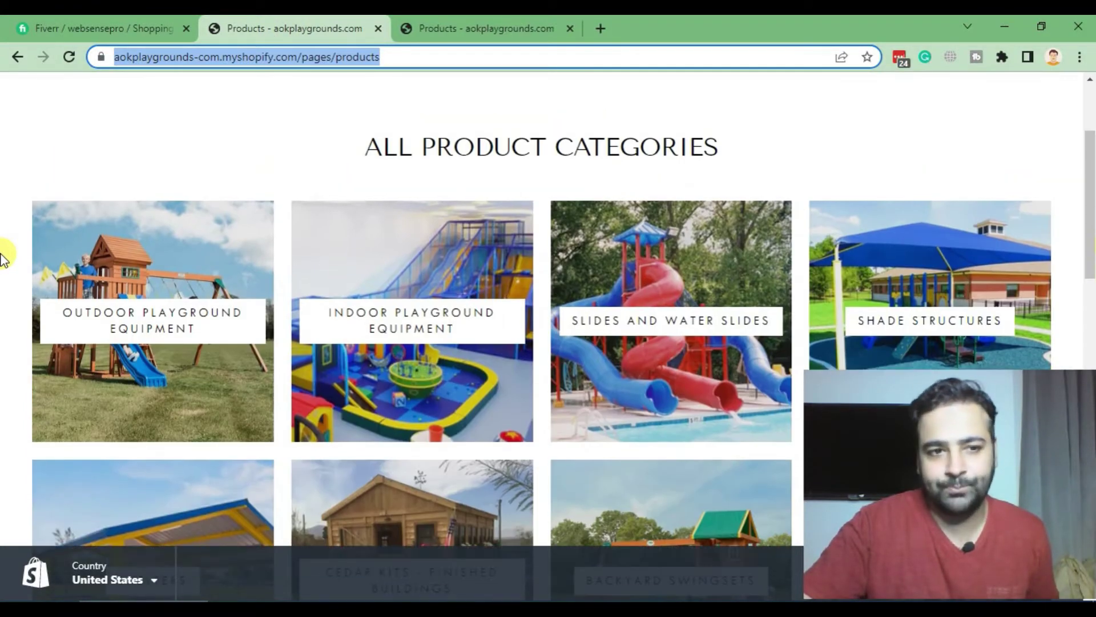
pyautogui.scroll(-10, 2, 256)
pyautogui.scroll(-9, 3, 255)
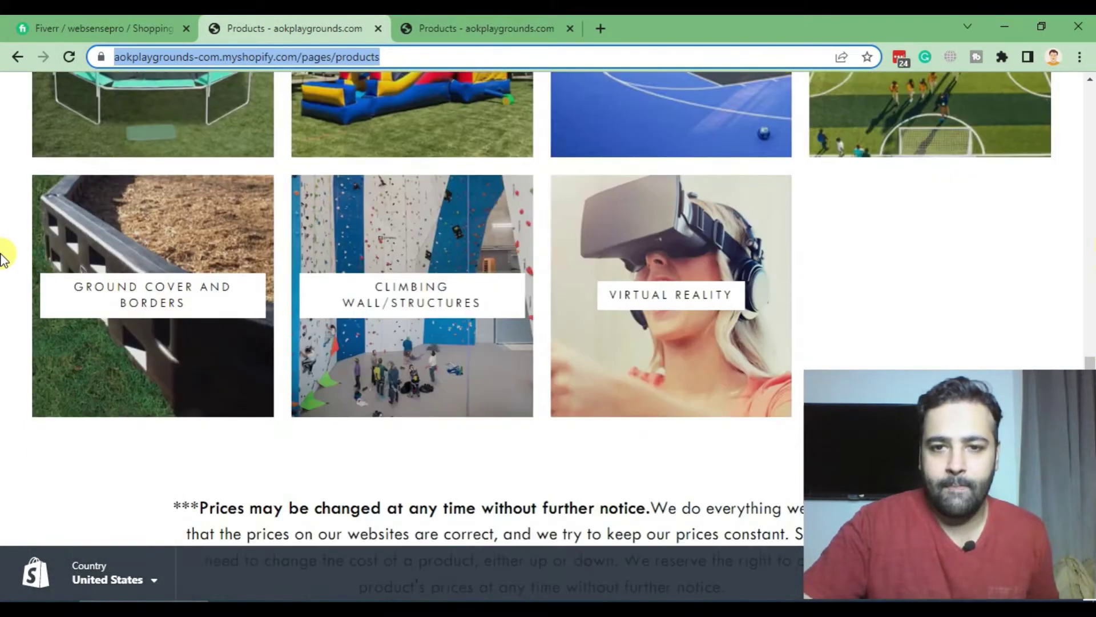
pyautogui.scroll(18, 2, 256)
pyautogui.scroll(3, 3, 256)
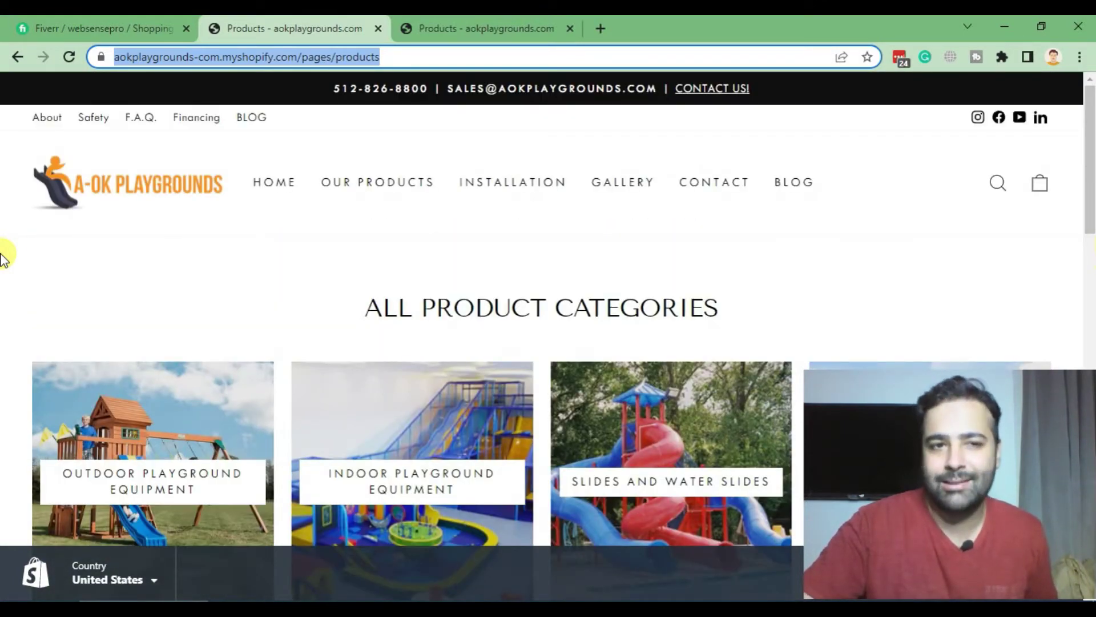
pyautogui.click(98, 29)
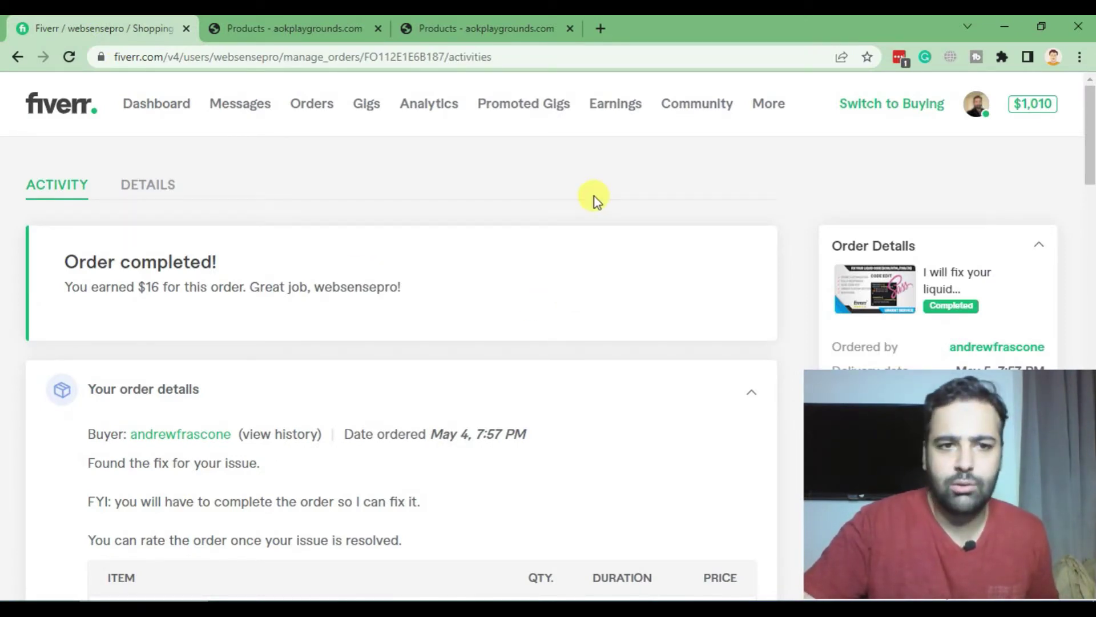
# - Review the completed order's activity log, highlighting the line about earnings from this order
pyautogui.scroll(-1, 594, 211)
pyautogui.scroll(1, 595, 211)
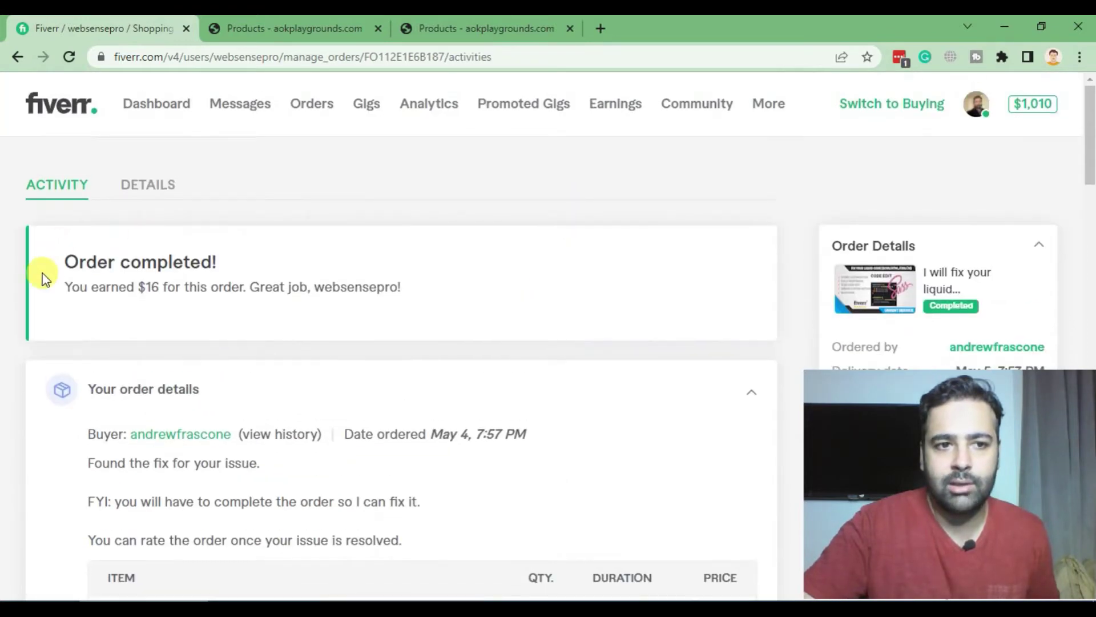
pyautogui.moveTo(57, 289); pyautogui.dragTo(400, 289)
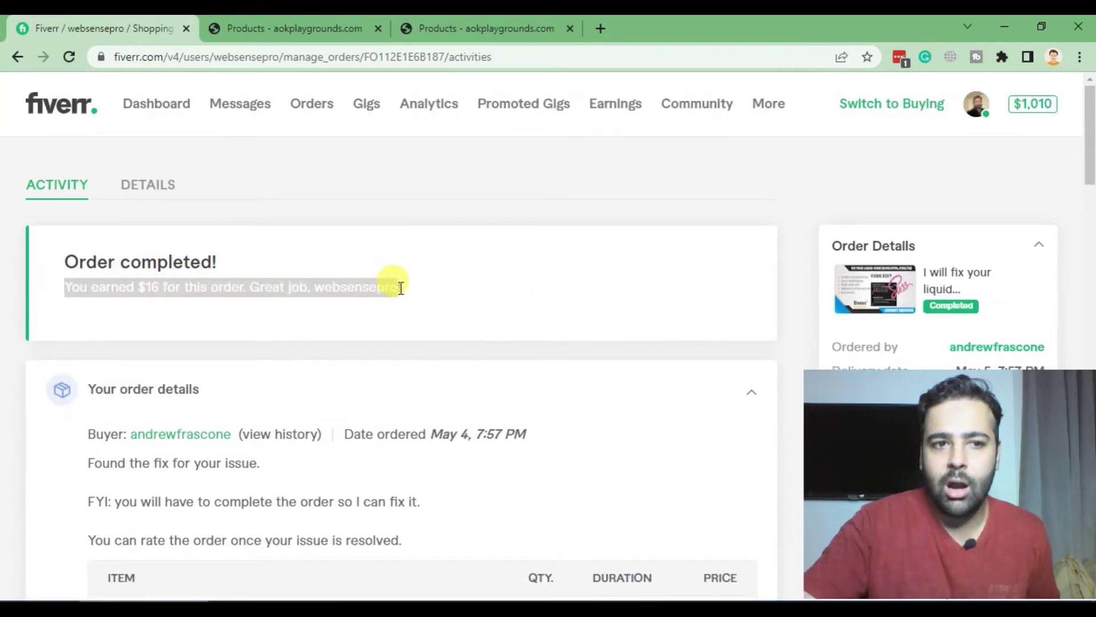
pyautogui.click(537, 254)
pyautogui.scroll(-20, 537, 253)
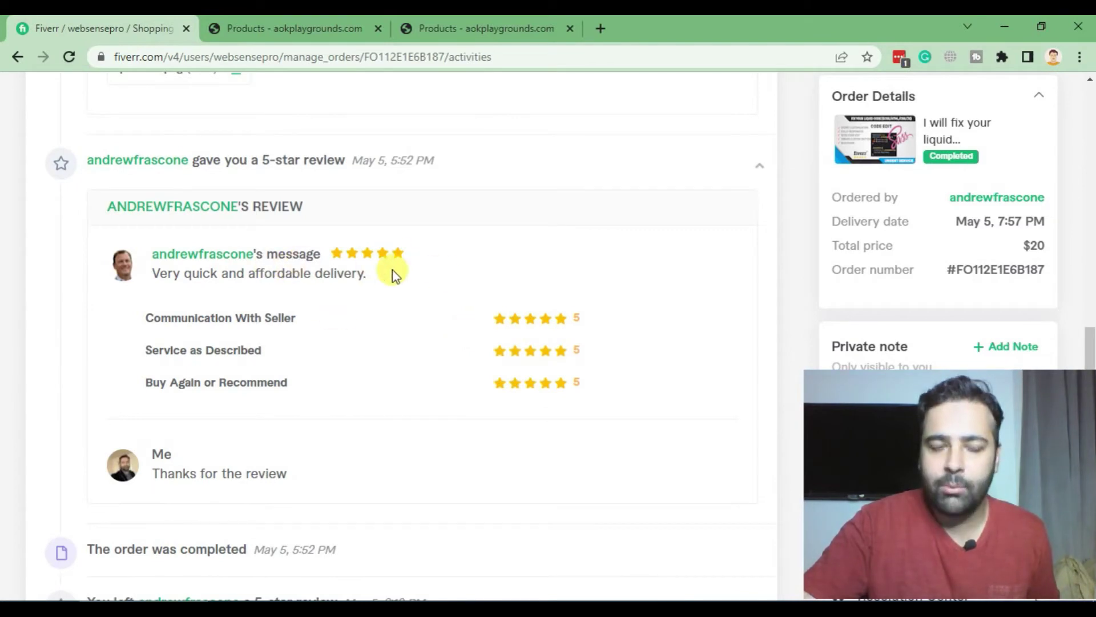
pyautogui.scroll(15, 394, 297)
pyautogui.scroll(6, 399, 326)
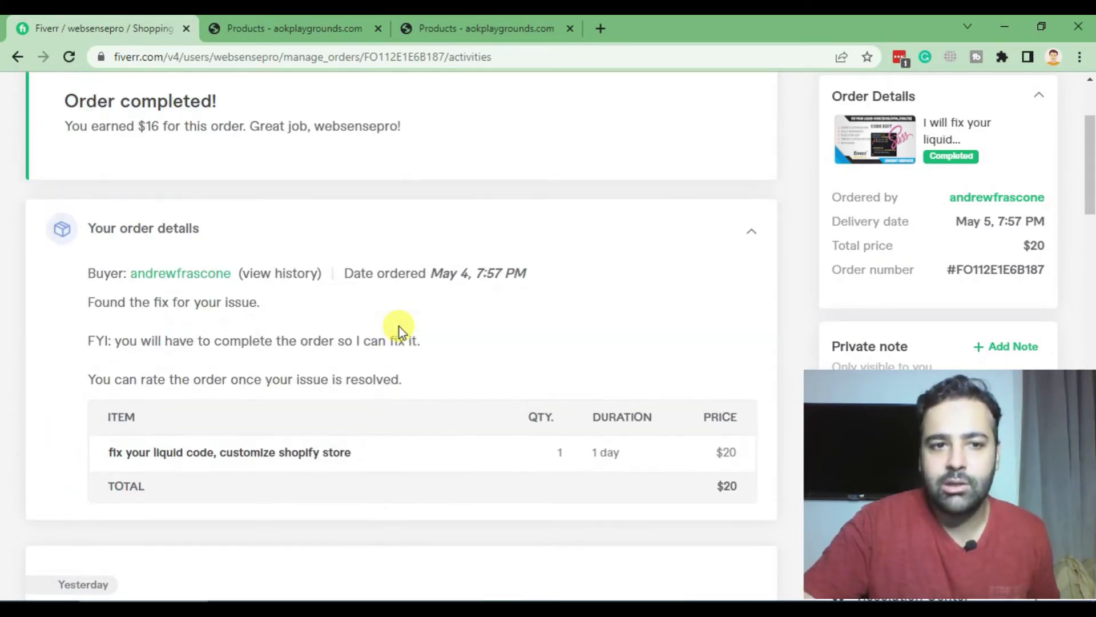
# - Check the order's Details tab, return to the activity timeline, and bring up Messages
pyautogui.click(132, 185)
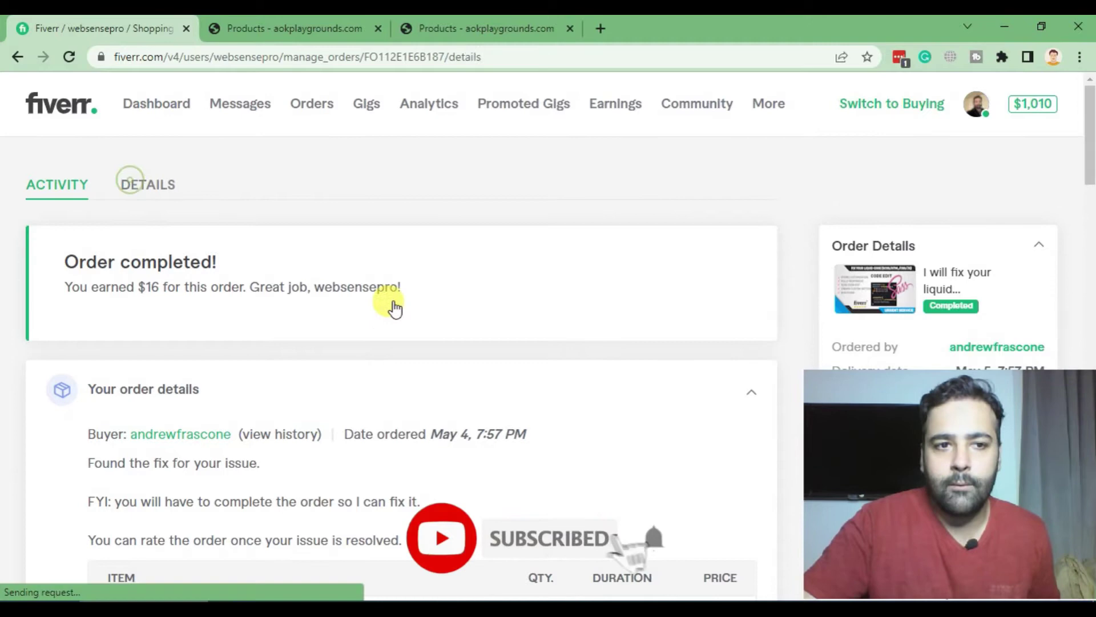
pyautogui.scroll(-6, 481, 257)
pyautogui.scroll(6, 91, 296)
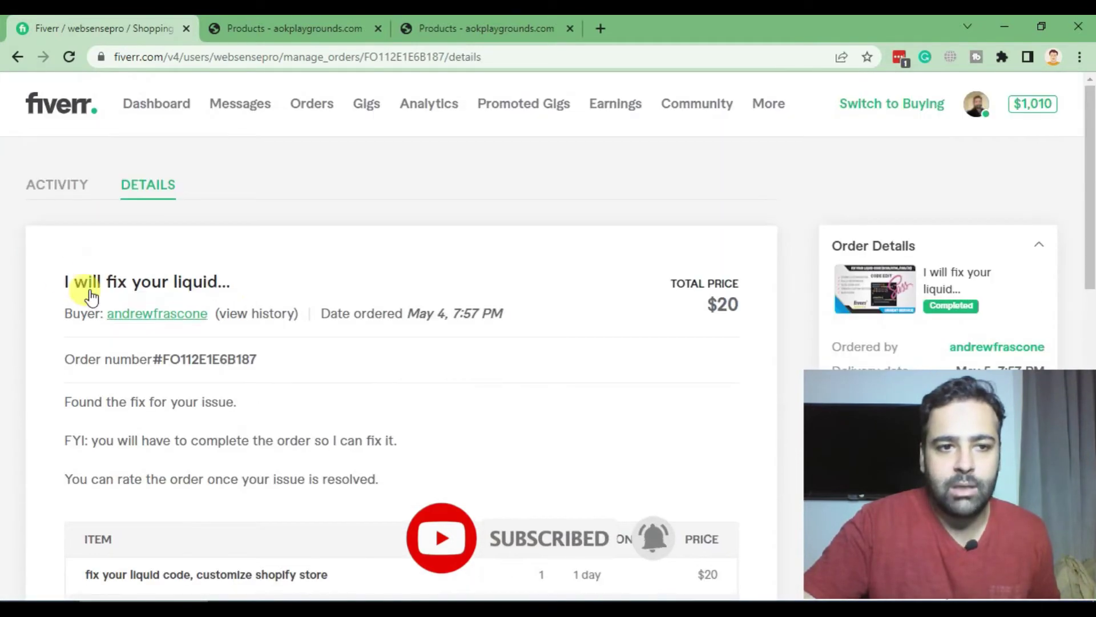
pyautogui.click(55, 189)
pyautogui.scroll(-3, 410, 347)
pyautogui.scroll(-3, 409, 347)
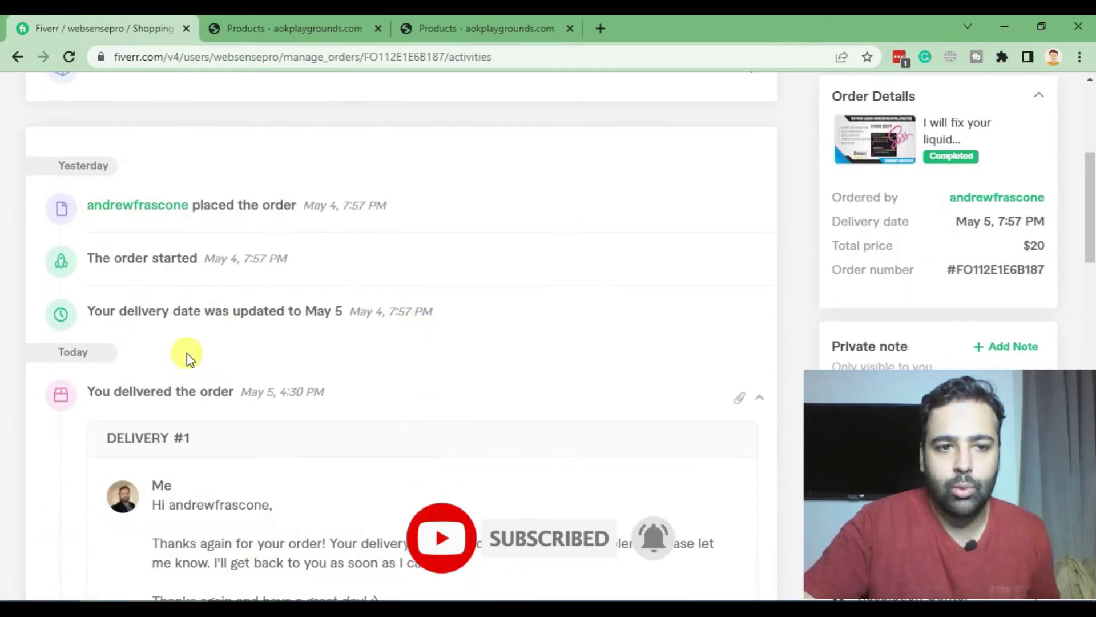
pyautogui.scroll(-10, 301, 343)
pyautogui.scroll(15, 364, 320)
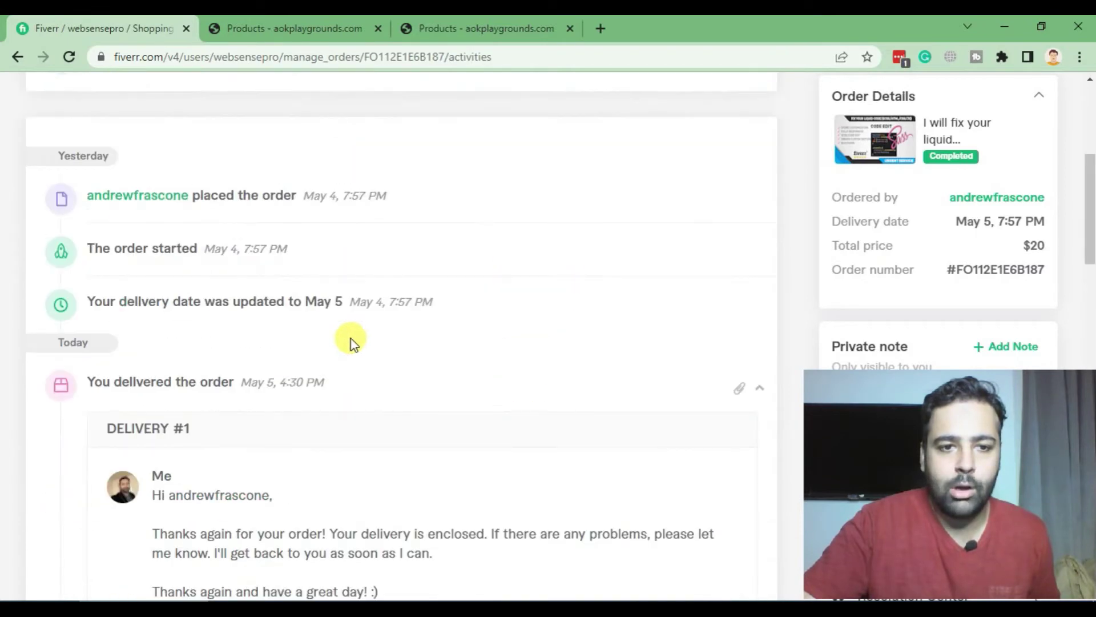
pyautogui.click(234, 110)
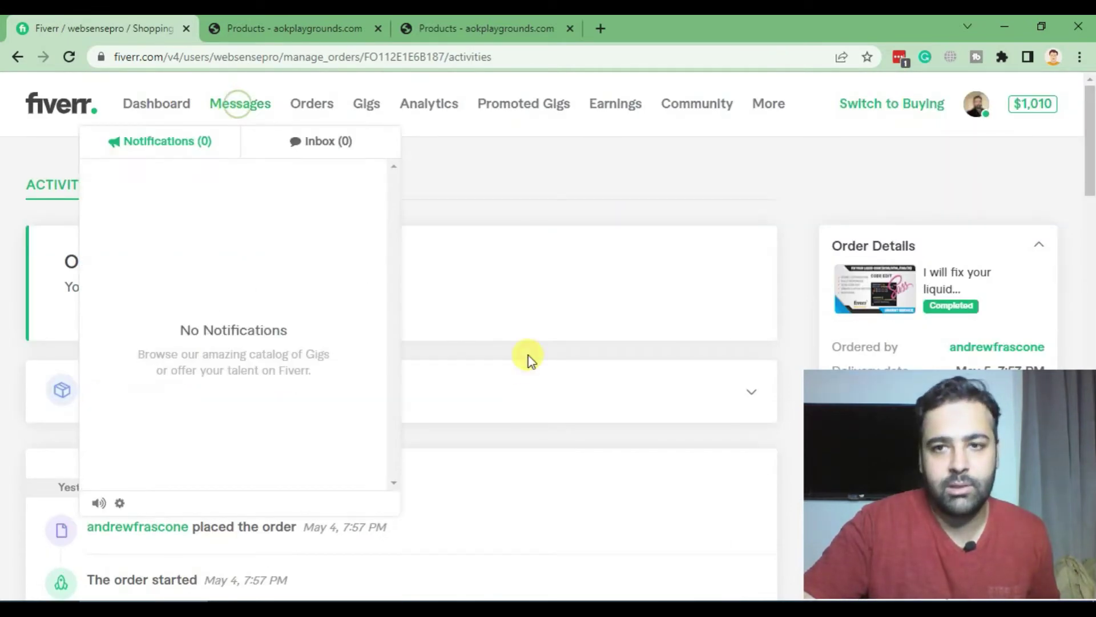
# - Open the client's inbox conversation and read their request about category images not displaying
pyautogui.click(354, 149)
pyautogui.click(257, 271)
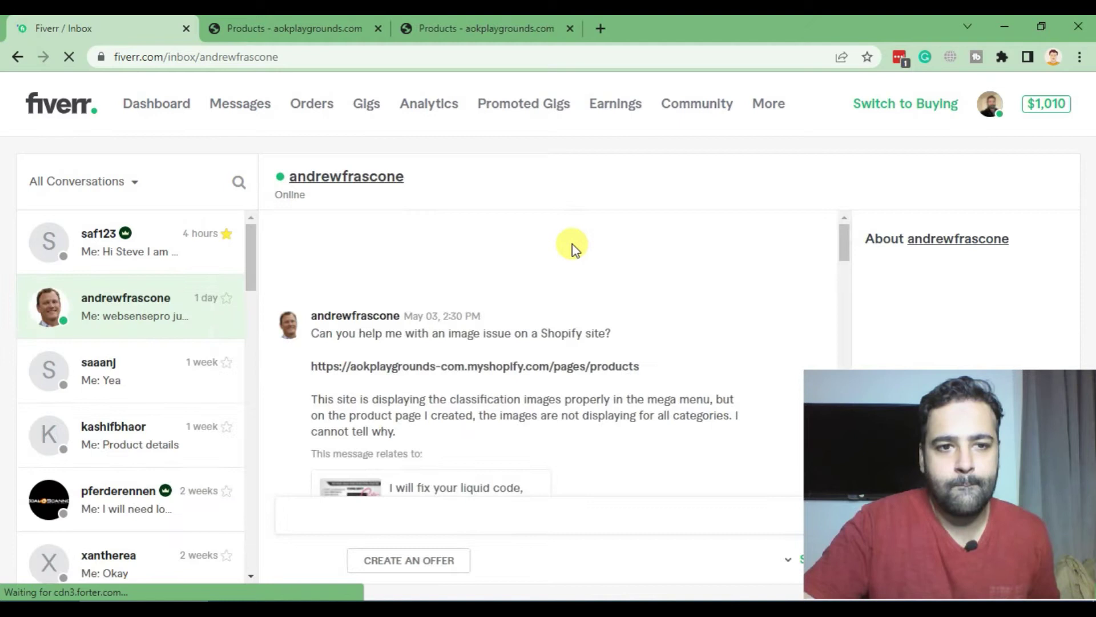
pyautogui.scroll(-15, 589, 328)
pyautogui.scroll(10, 633, 341)
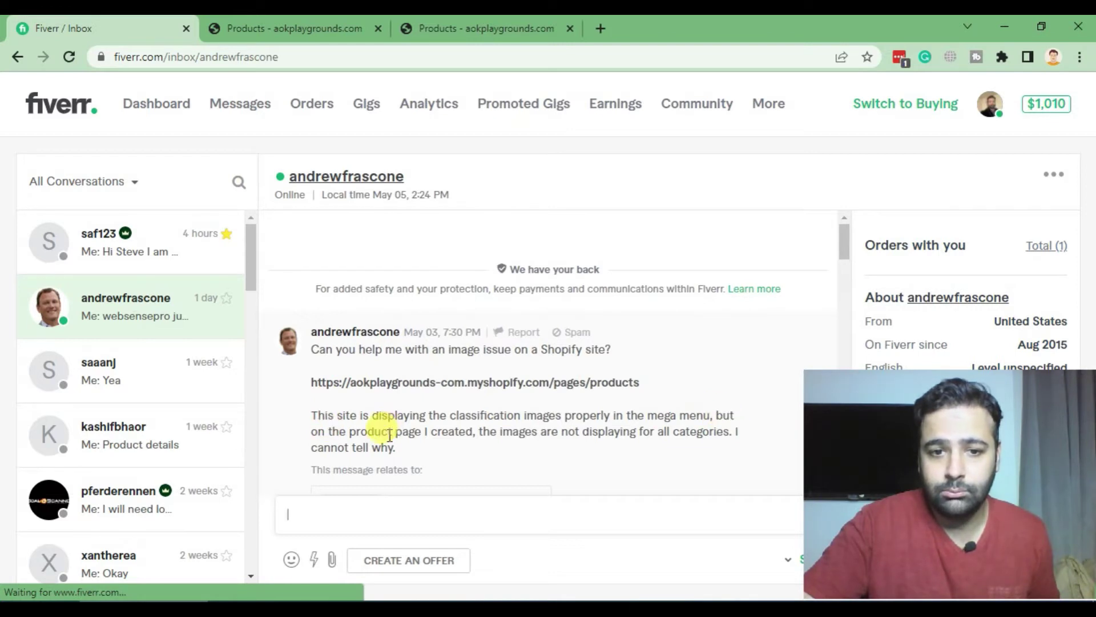
pyautogui.moveTo(721, 413); pyautogui.dragTo(723, 433)
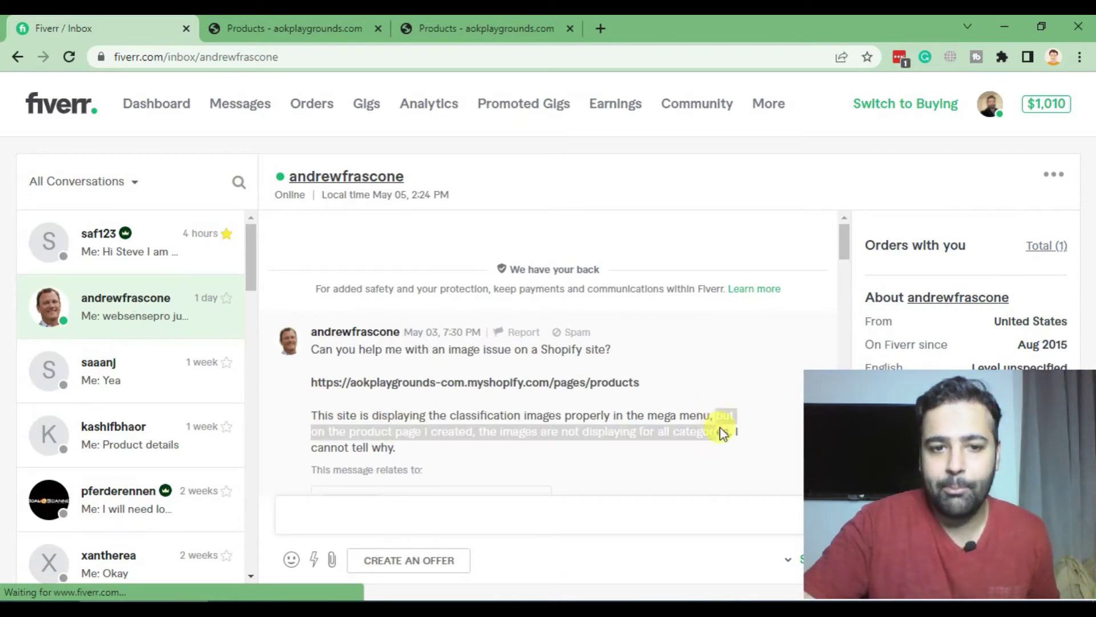
pyautogui.click(460, 438)
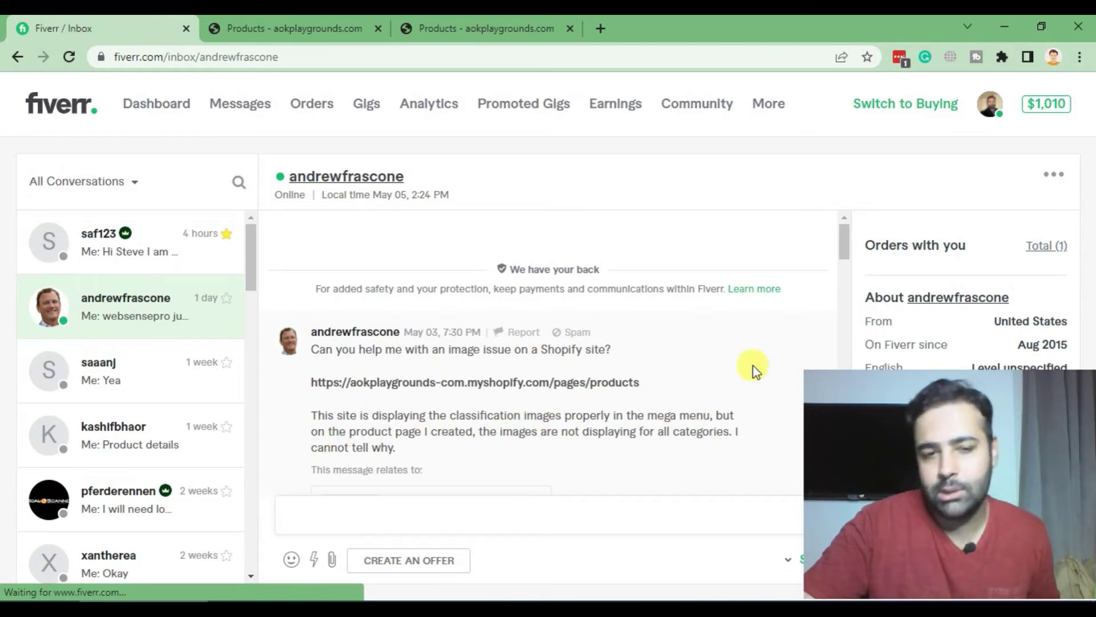
pyautogui.scroll(-3, 706, 329)
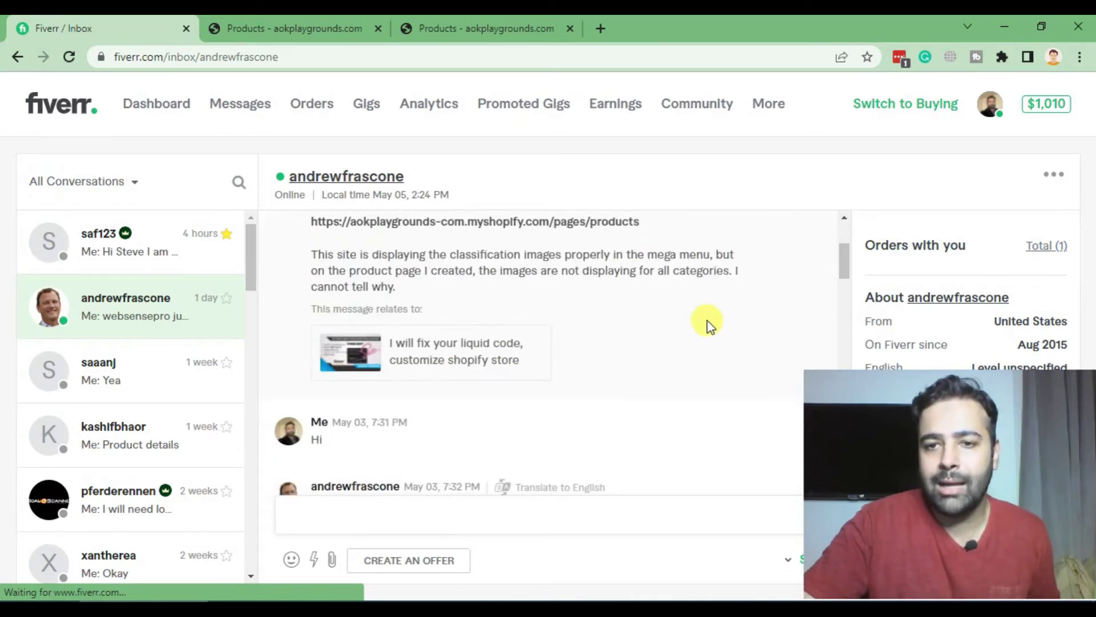
# - Return to the store preview tab and select its shop domain in the address bar
pyautogui.click(471, 26)
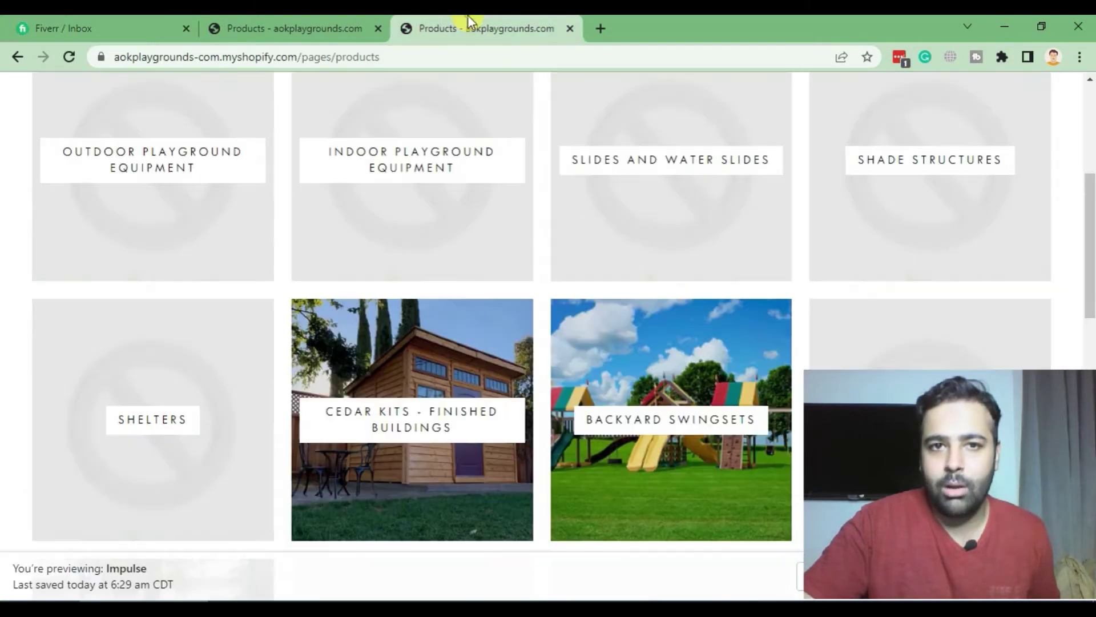
pyautogui.click(267, 26)
pyautogui.click(489, 20)
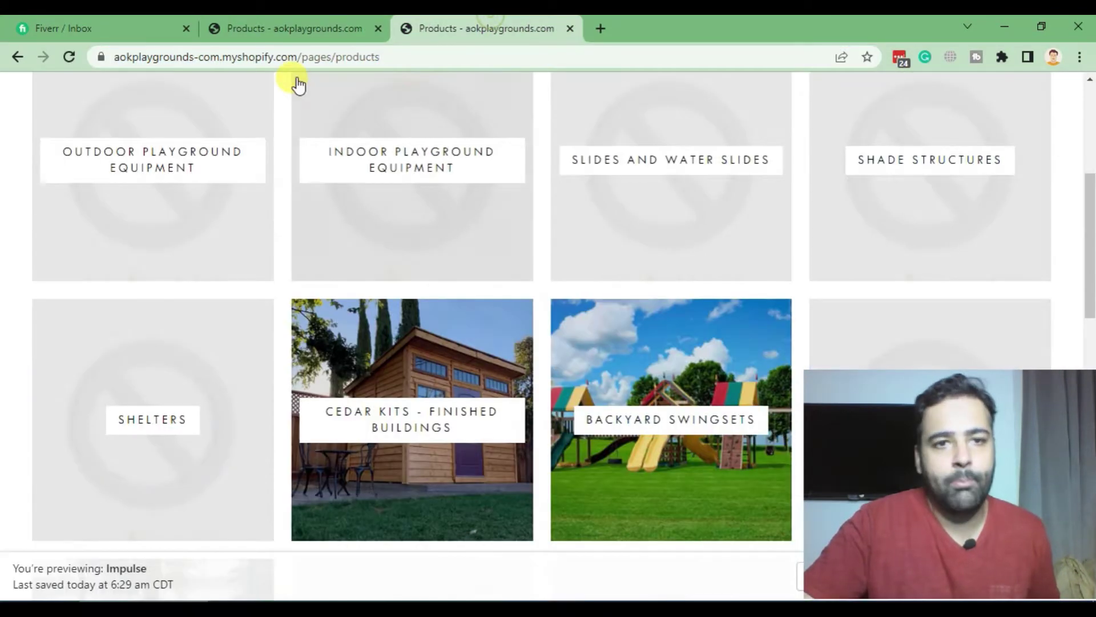
pyautogui.moveTo(301, 57); pyautogui.dragTo(153, 58)
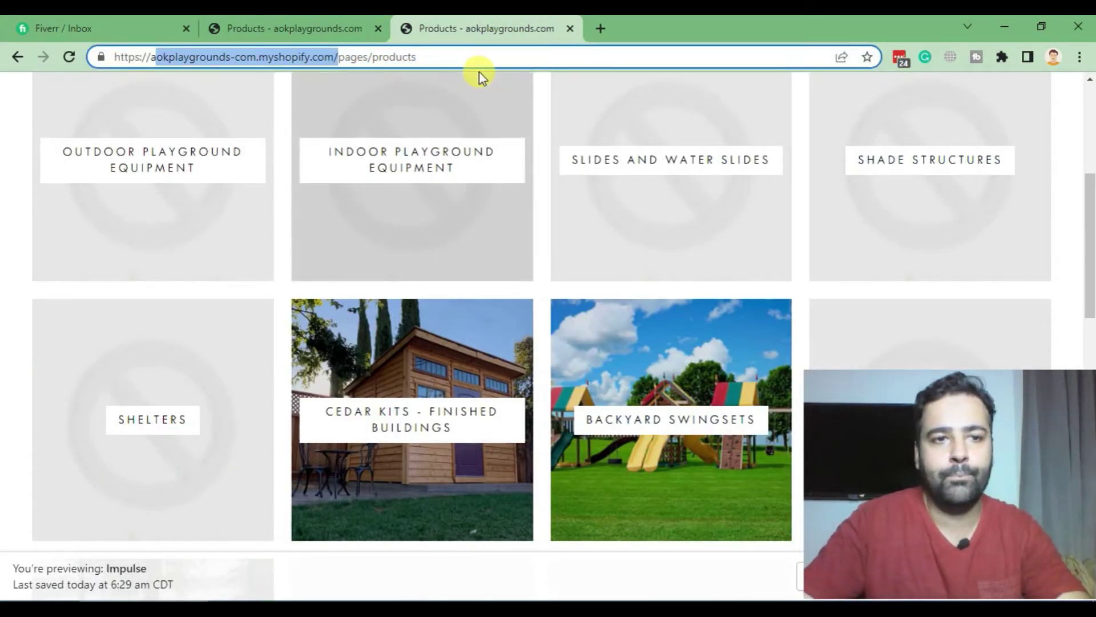
pyautogui.hotkey('shift', 'Home')
pyautogui.hotkey('ctrl', 'c')
# - Load the store's admin in a new tab by appending 'admin' to the shop address, then go to Products
pyautogui.click(602, 33)
pyautogui.hotkey('ctrl', 'v')
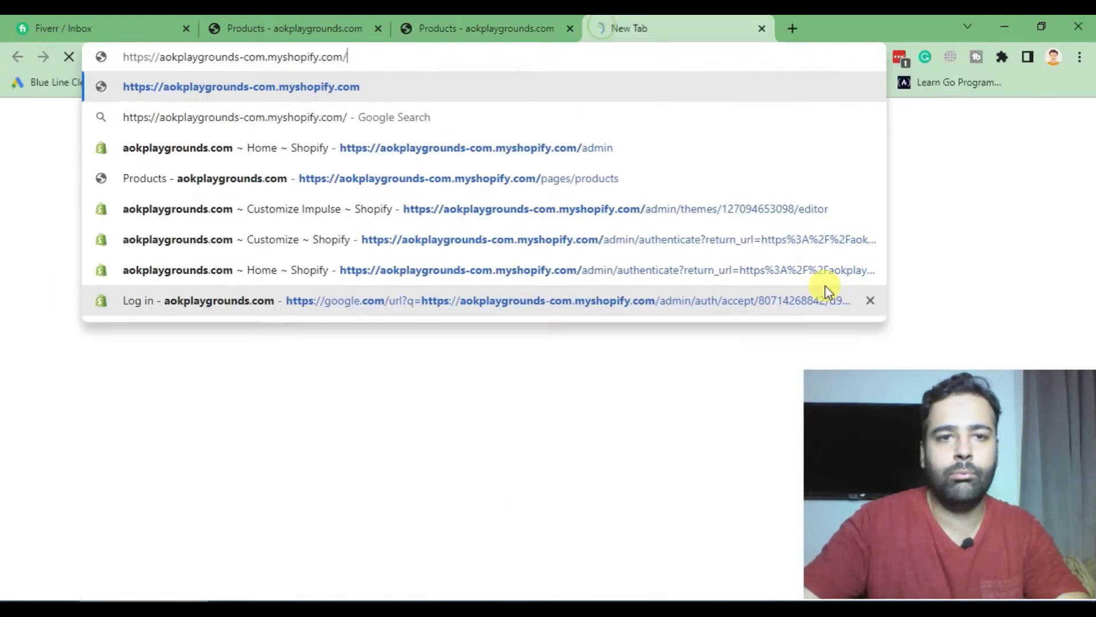
pyautogui.write('admin')
pyautogui.press('Return')
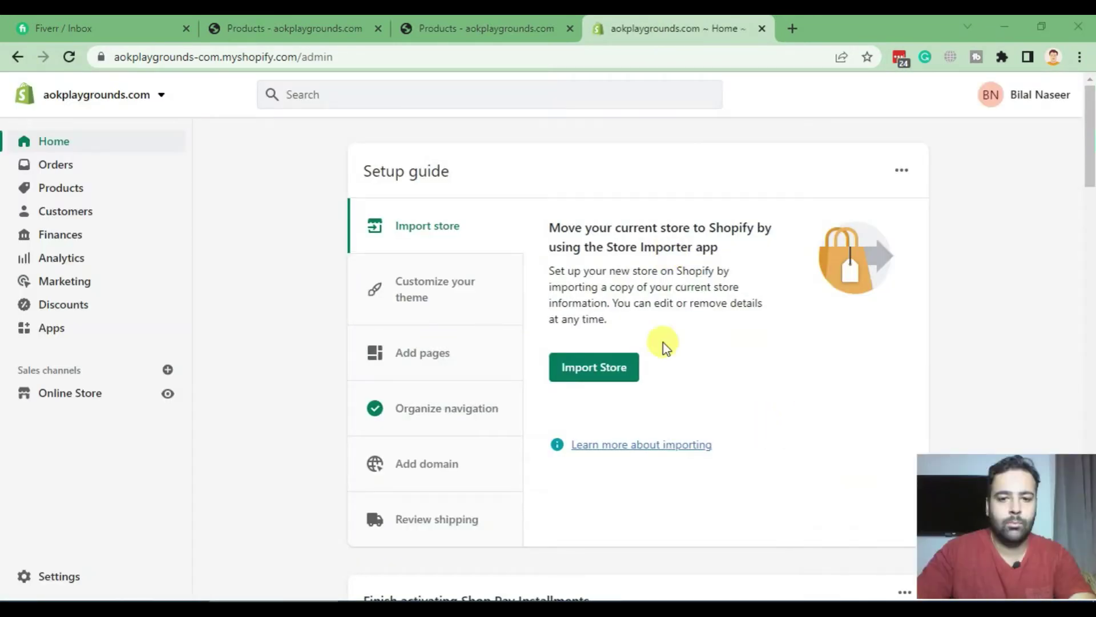
pyautogui.click(79, 189)
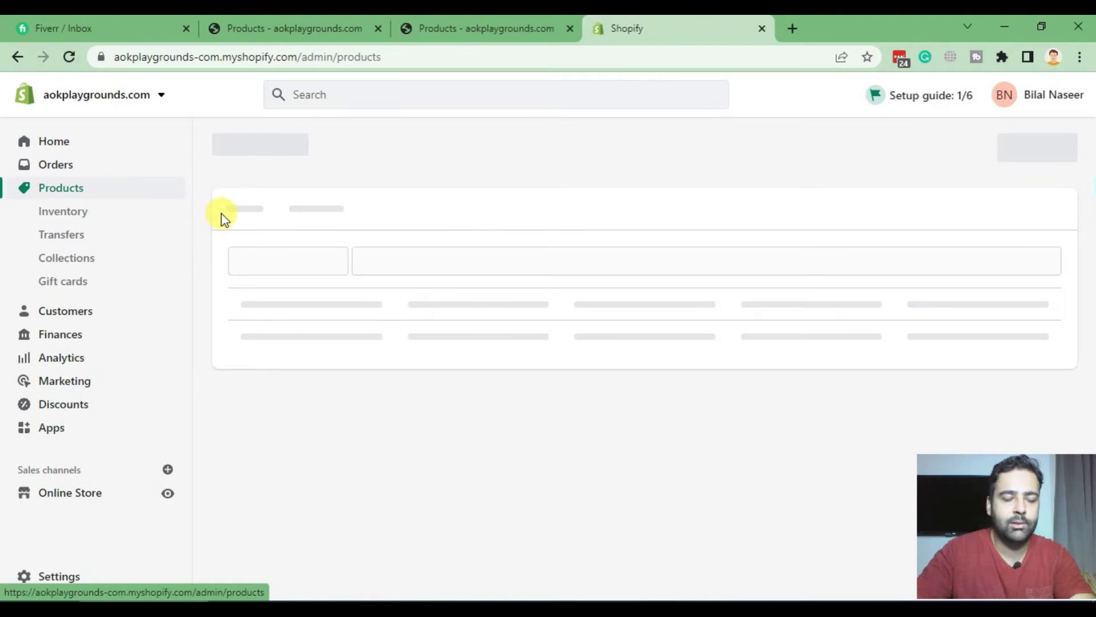
# - Browse the admin Collections list, then return to the storefront products page tab
pyautogui.click(80, 260)
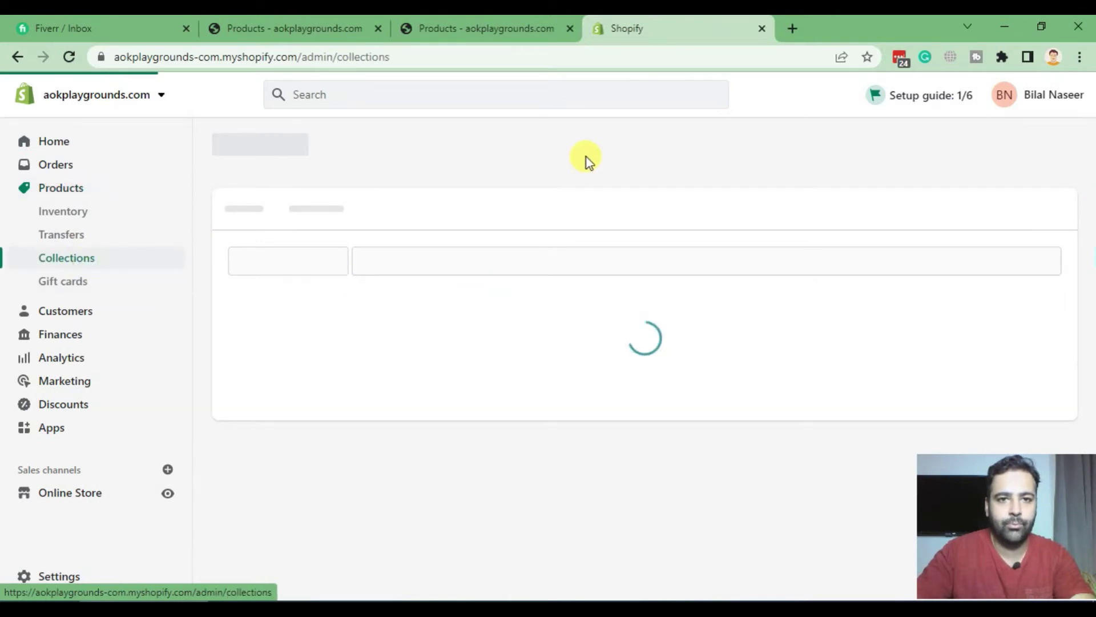
pyautogui.scroll(-3, 587, 156)
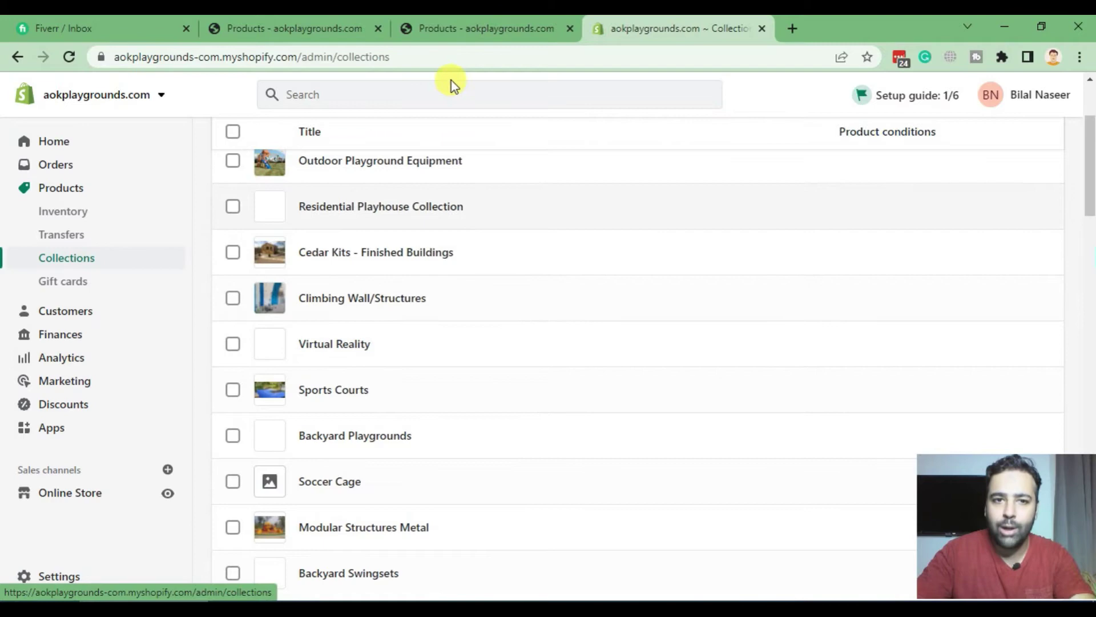
pyautogui.click(487, 28)
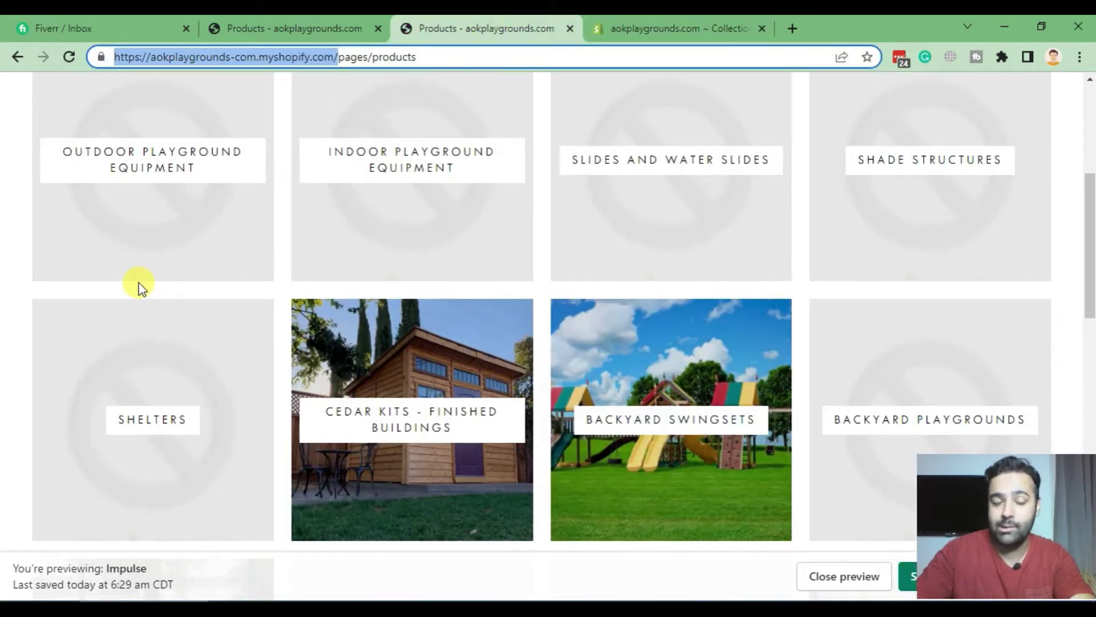
pyautogui.scroll(3, 246, 286)
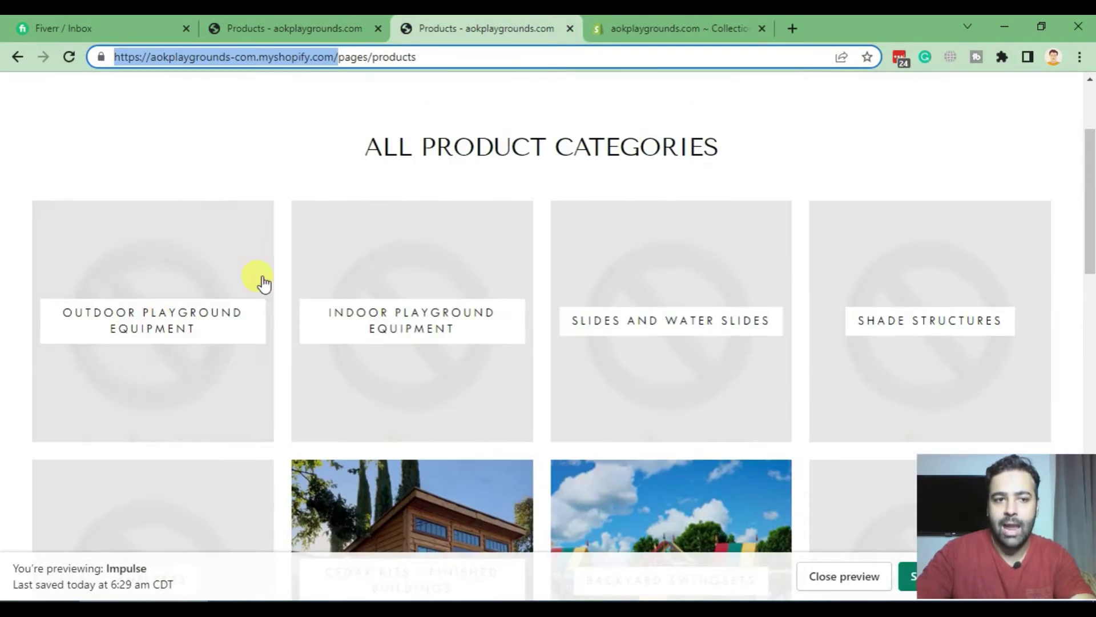
pyautogui.scroll(-5, 80, 311)
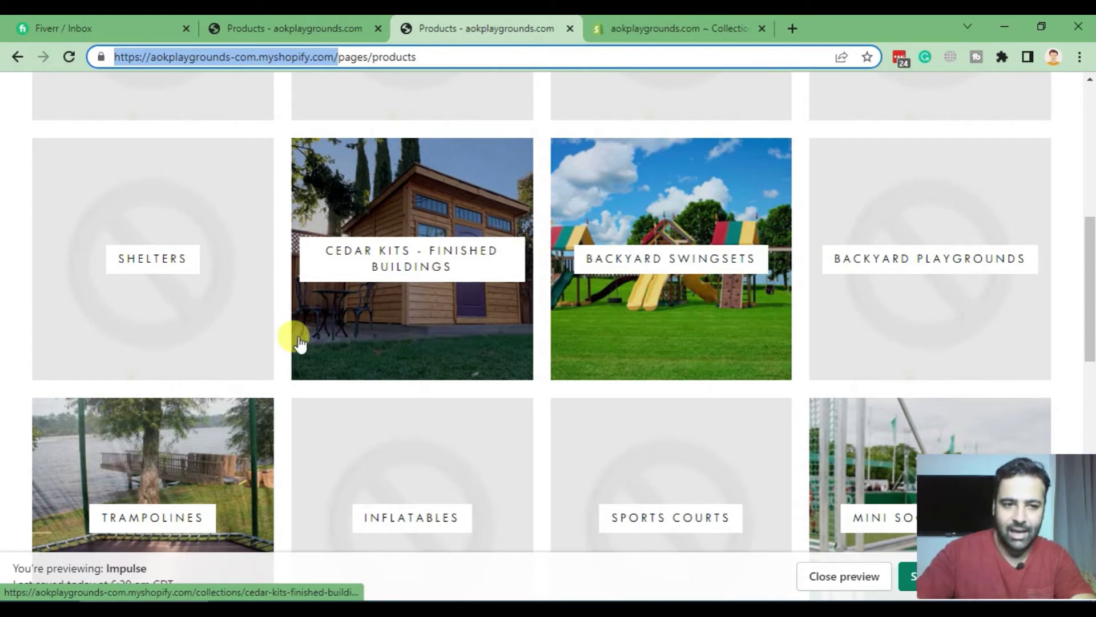
pyautogui.scroll(-5, 1, 354)
pyautogui.scroll(8, 3, 357)
pyautogui.scroll(5, 3, 358)
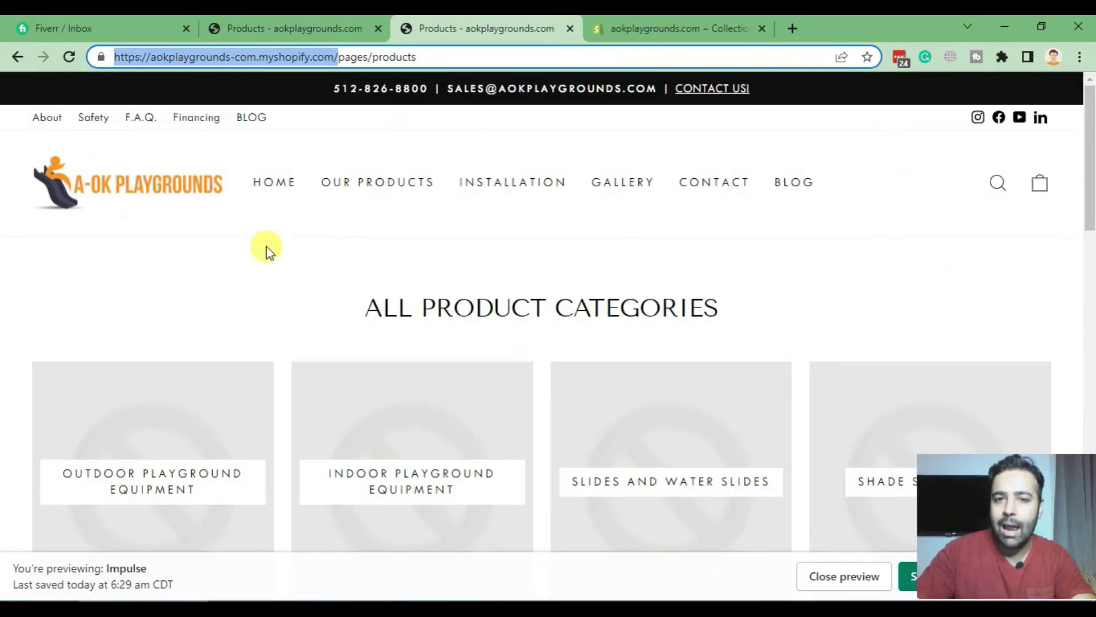
# - Return to the Collections admin tab and go to the Online Store themes page
pyautogui.click(640, 32)
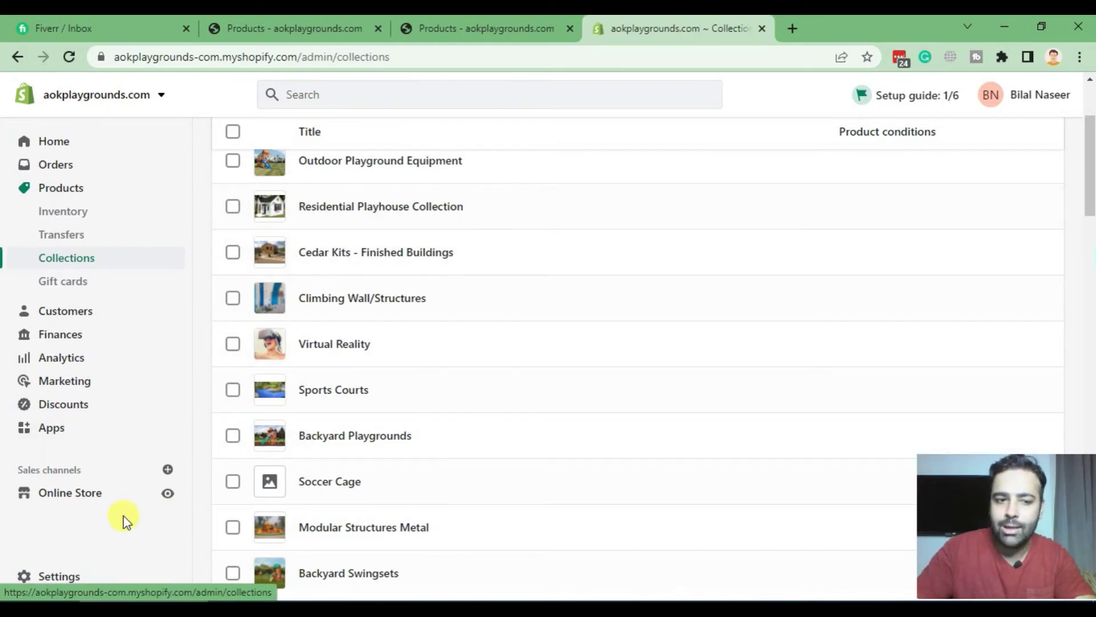
pyautogui.click(68, 494)
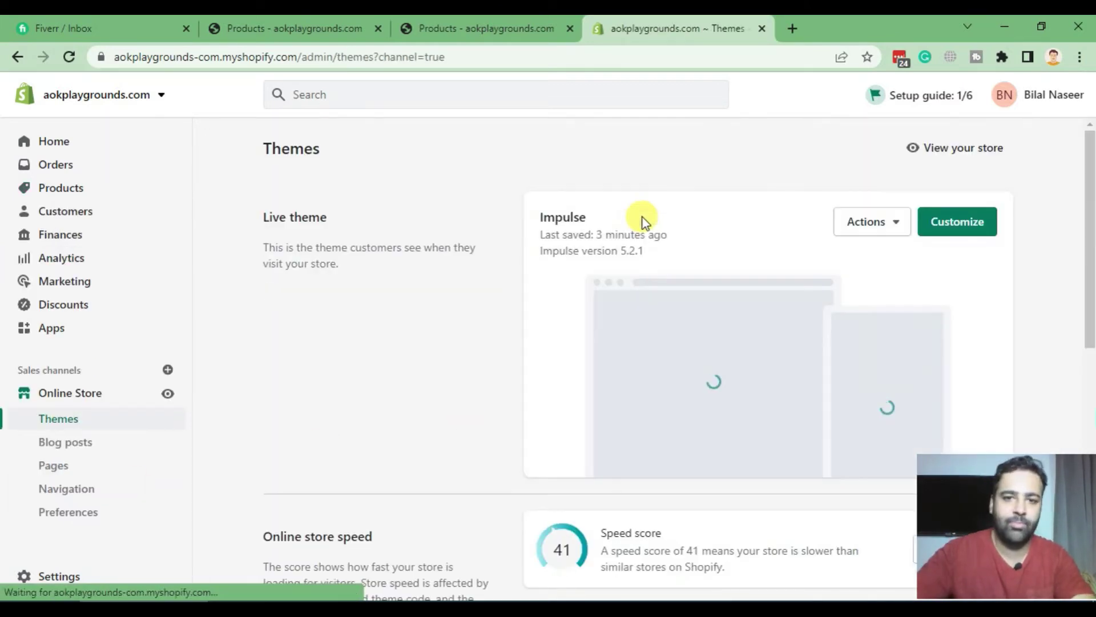
# - Customize the live Impulse theme and bring up its Theme settings categories
pyautogui.click(950, 232)
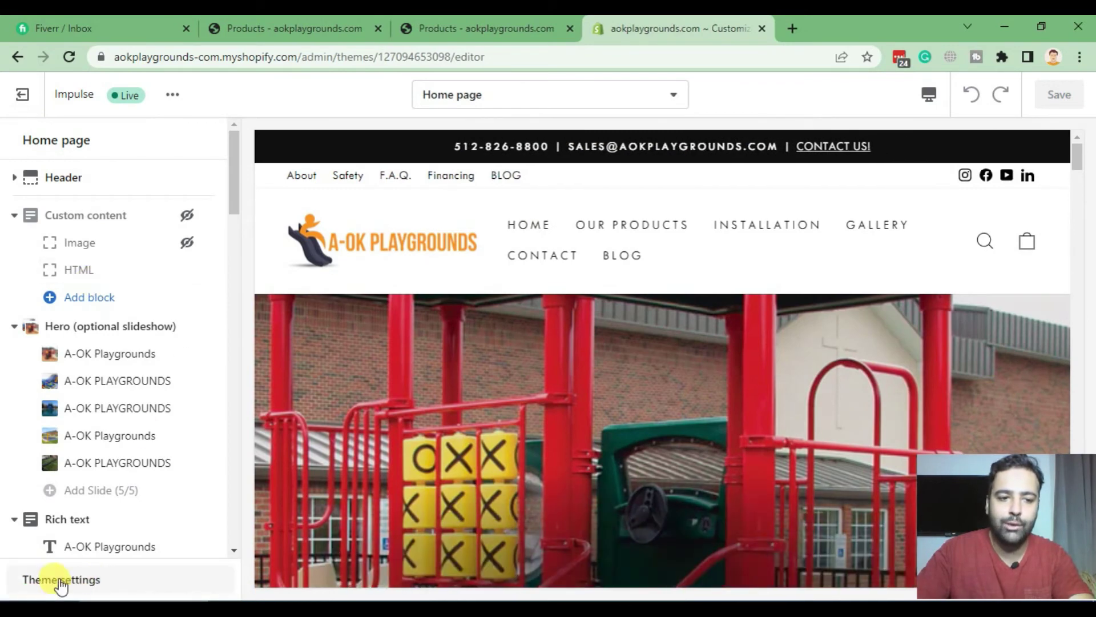
pyautogui.click(83, 579)
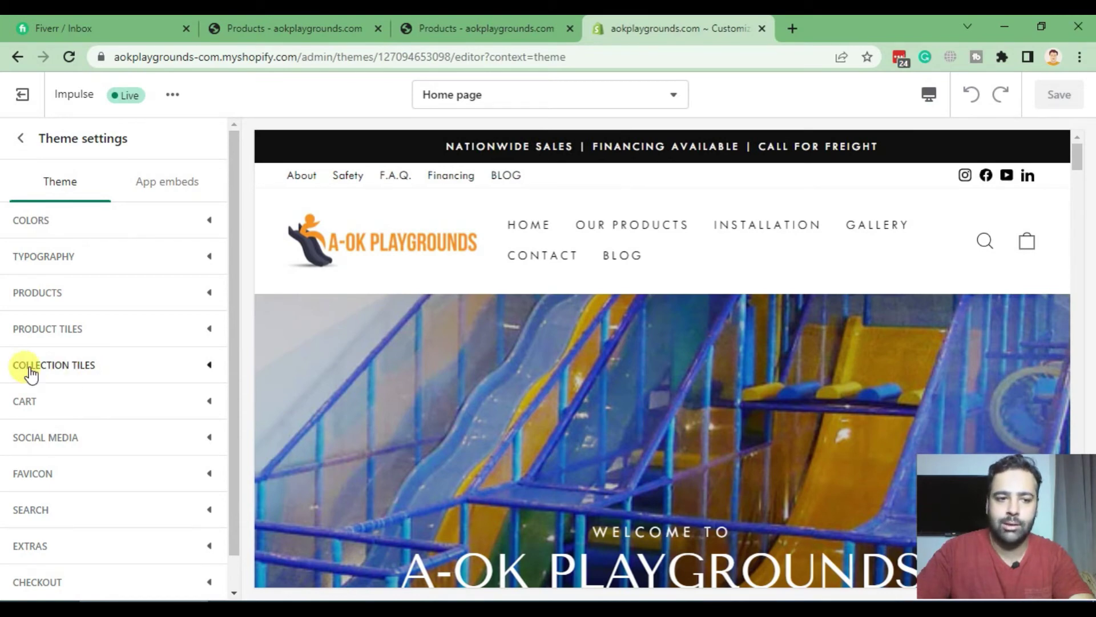
# - Set the COLLECTION TILES Image option to First product and save the theme
pyautogui.click(77, 373)
pyautogui.scroll(-3, 142, 282)
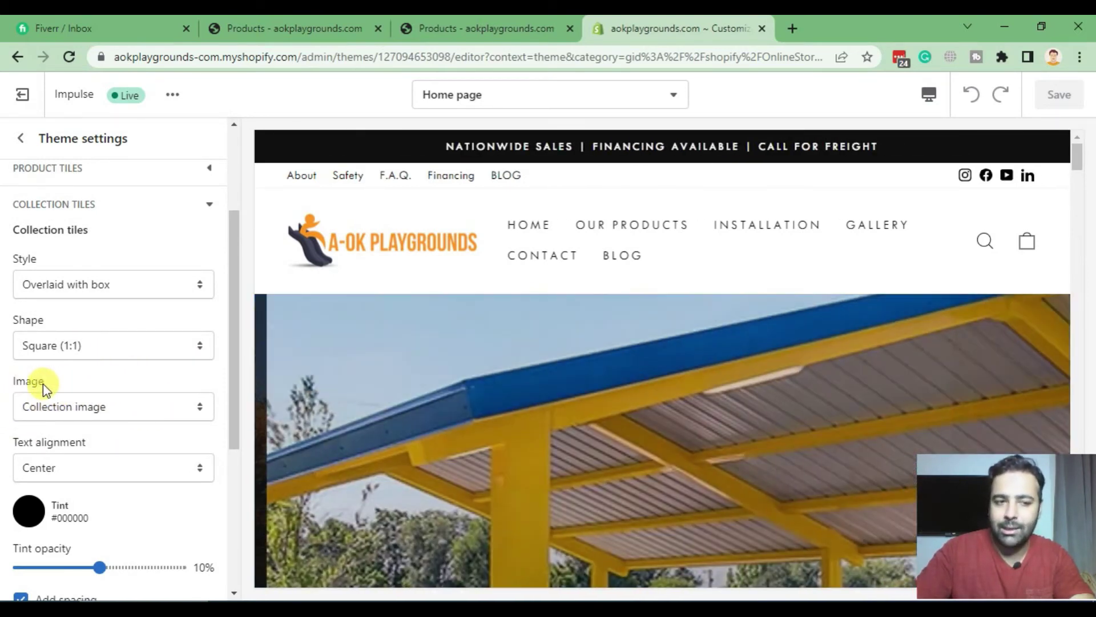
pyautogui.moveTo(42, 381); pyautogui.dragTo(6, 388)
pyautogui.click(40, 384)
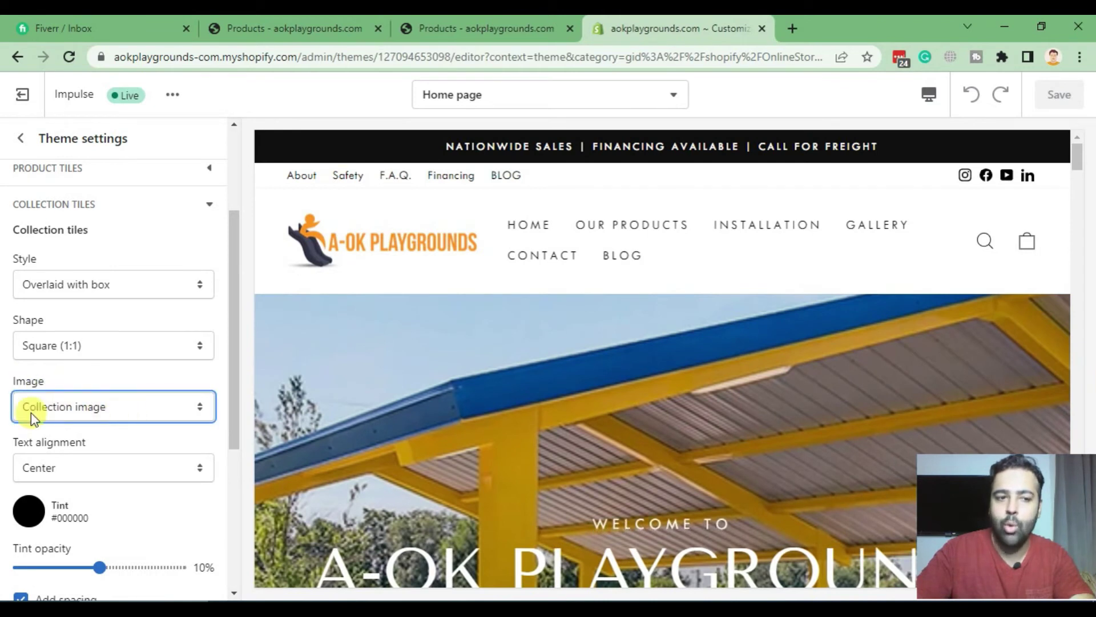
pyautogui.click(118, 409)
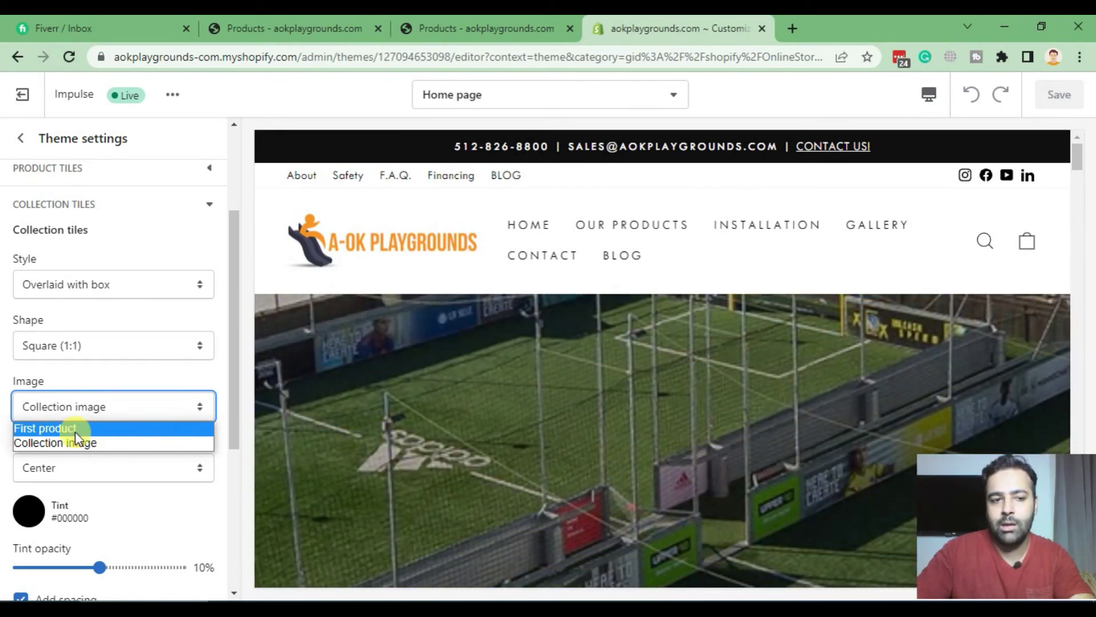
pyautogui.click(77, 438)
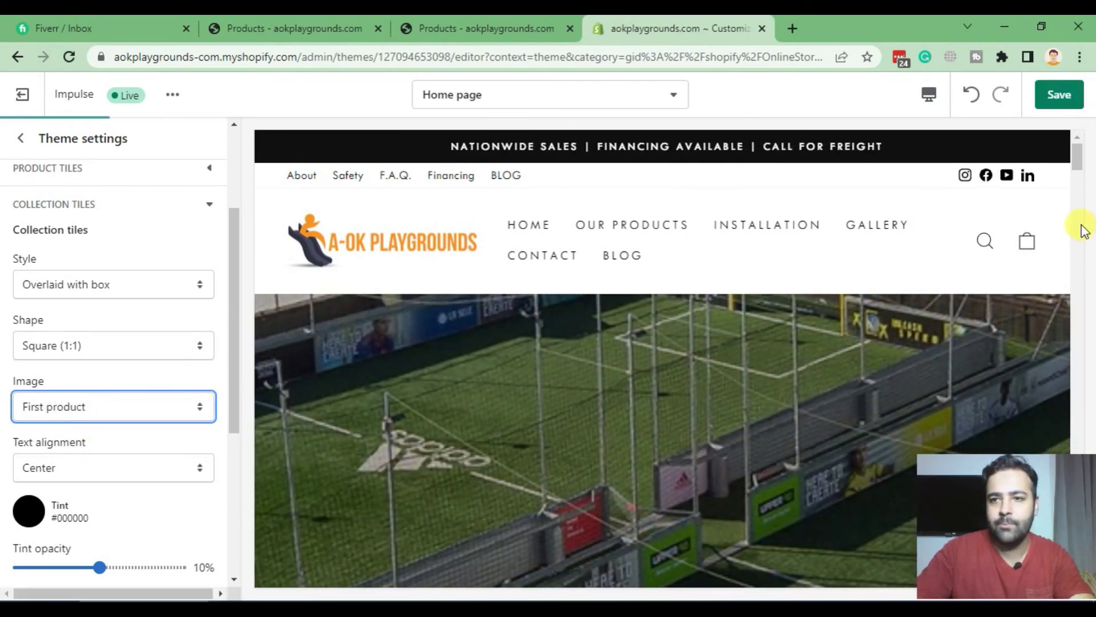
pyautogui.click(1059, 95)
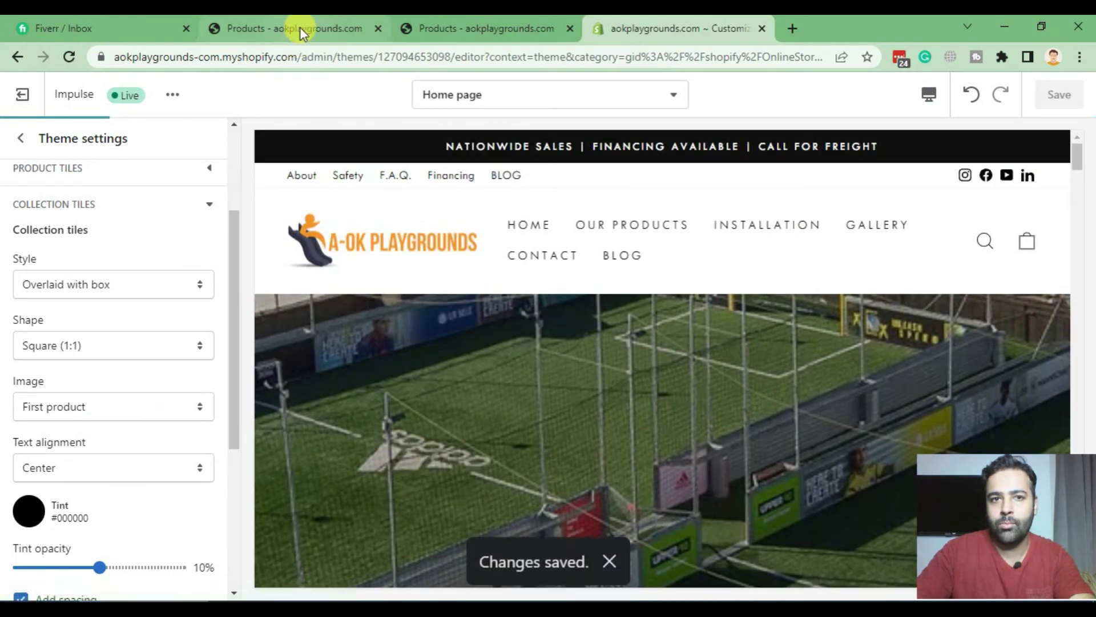
pyautogui.click(299, 26)
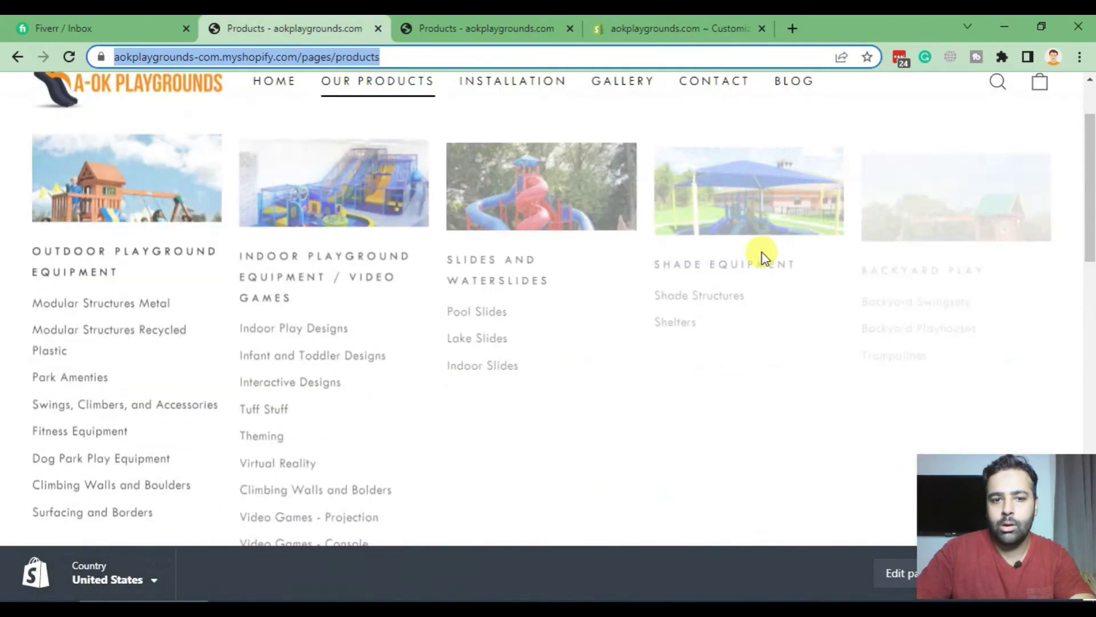
pyautogui.scroll(-3, 571, 326)
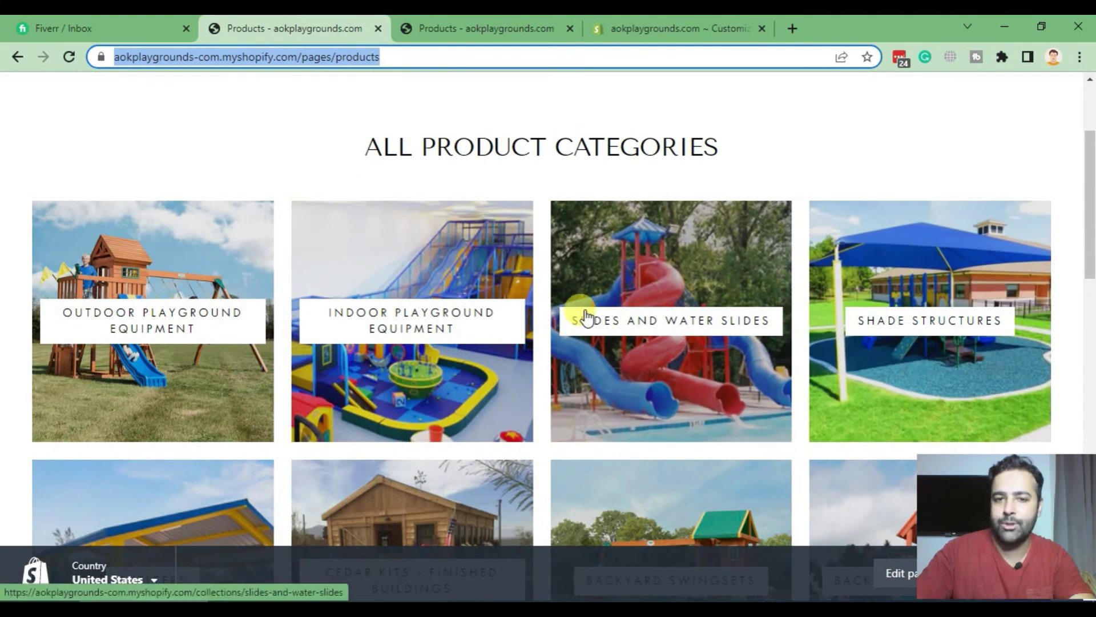
pyautogui.press('F8')
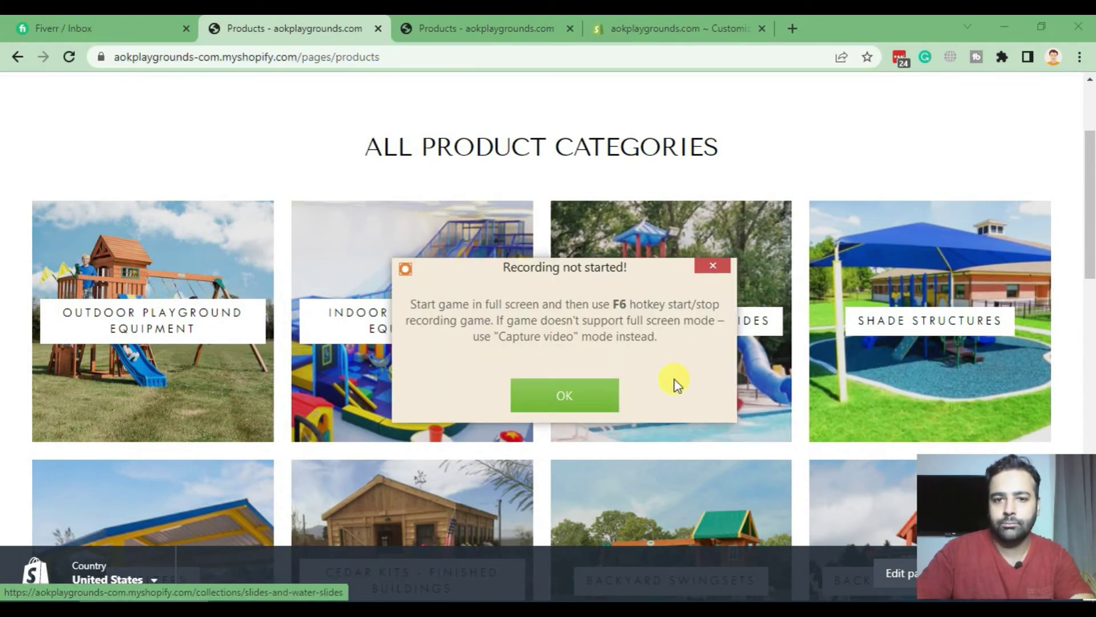
pyautogui.click(714, 263)
pyautogui.click(715, 270)
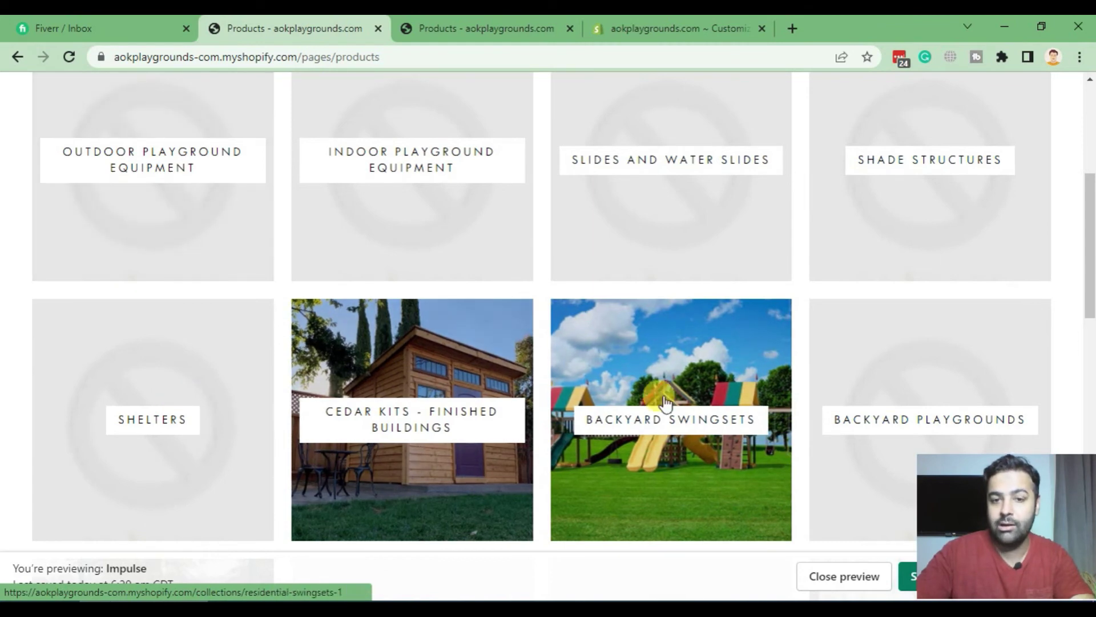
pyautogui.scroll(-5, 654, 357)
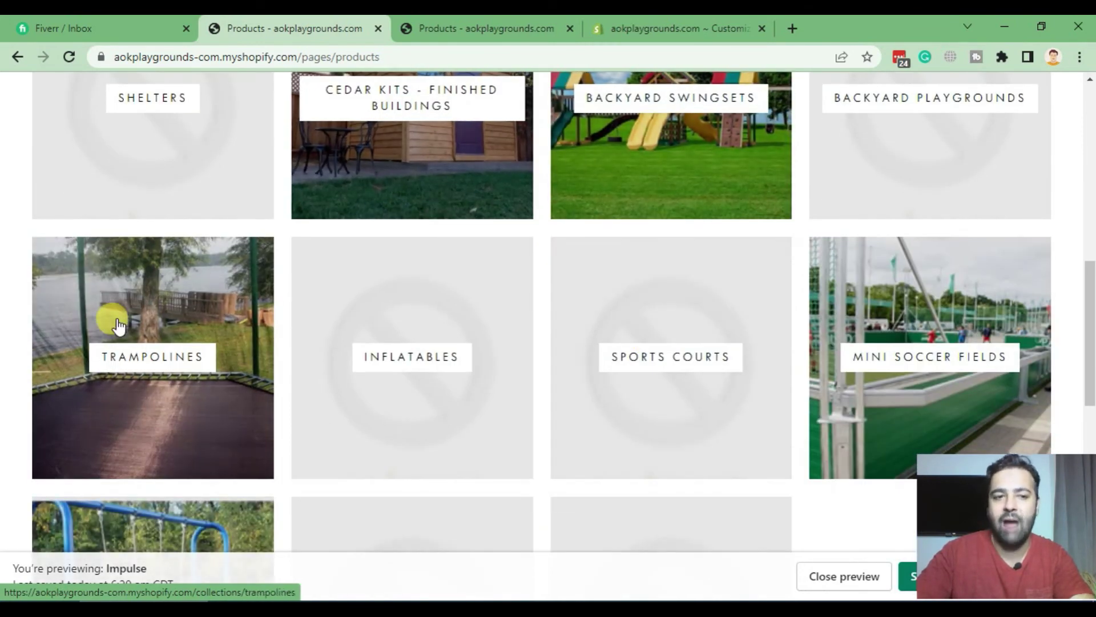
pyautogui.scroll(-2, 114, 309)
pyautogui.scroll(-4, 121, 290)
pyautogui.scroll(15, 128, 351)
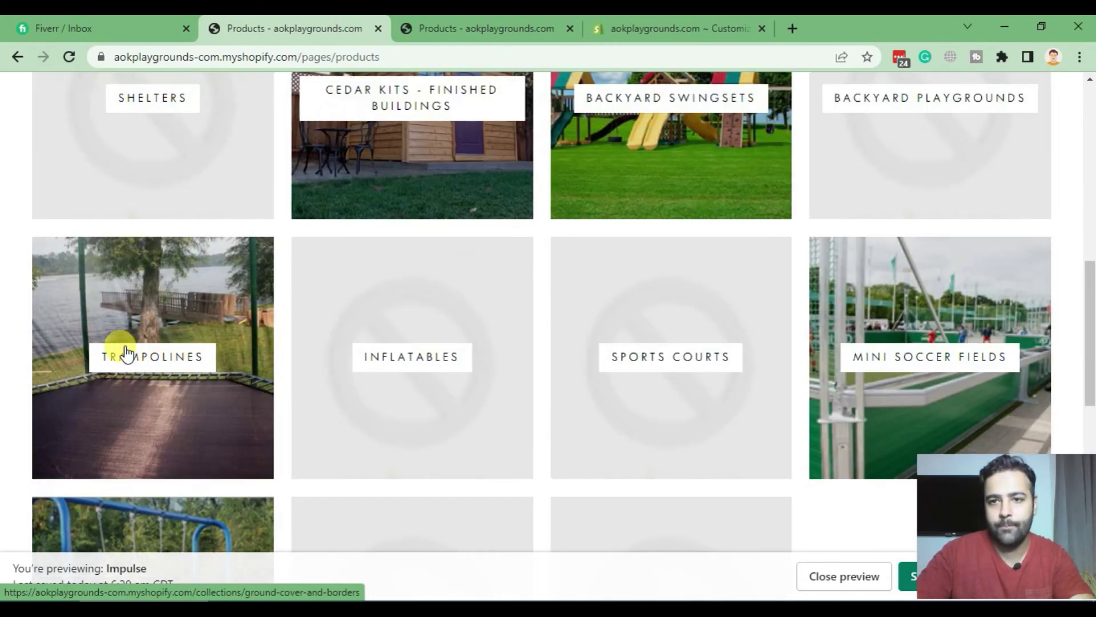
# - Change the tile Image back to Collection image, save, and reload the storefront categories tab
pyautogui.click(643, 33)
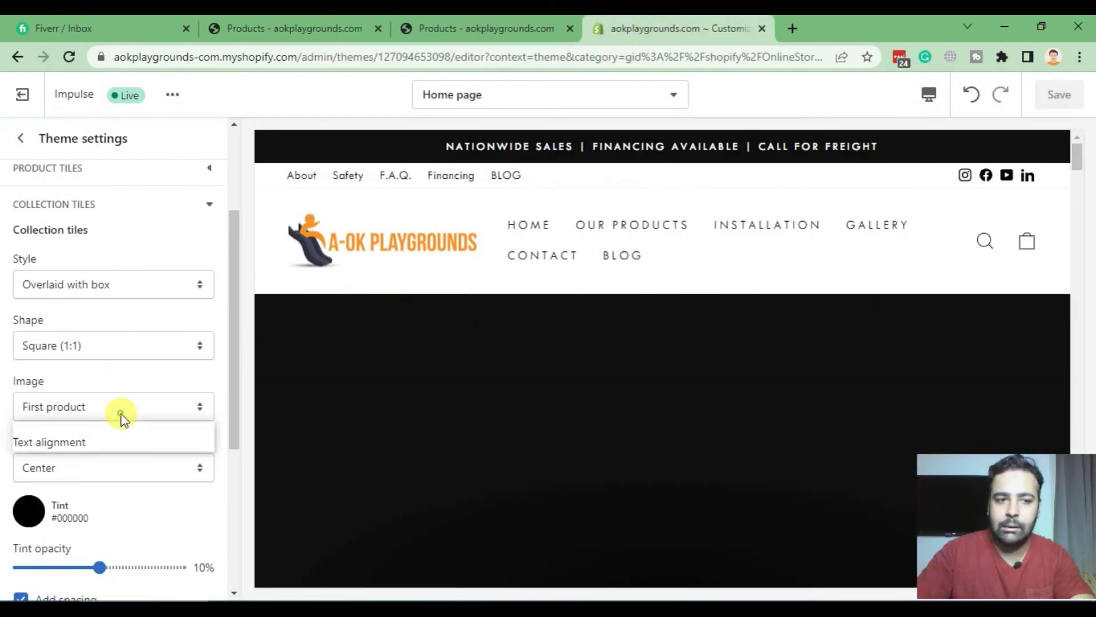
pyautogui.click(120, 414)
pyautogui.click(102, 445)
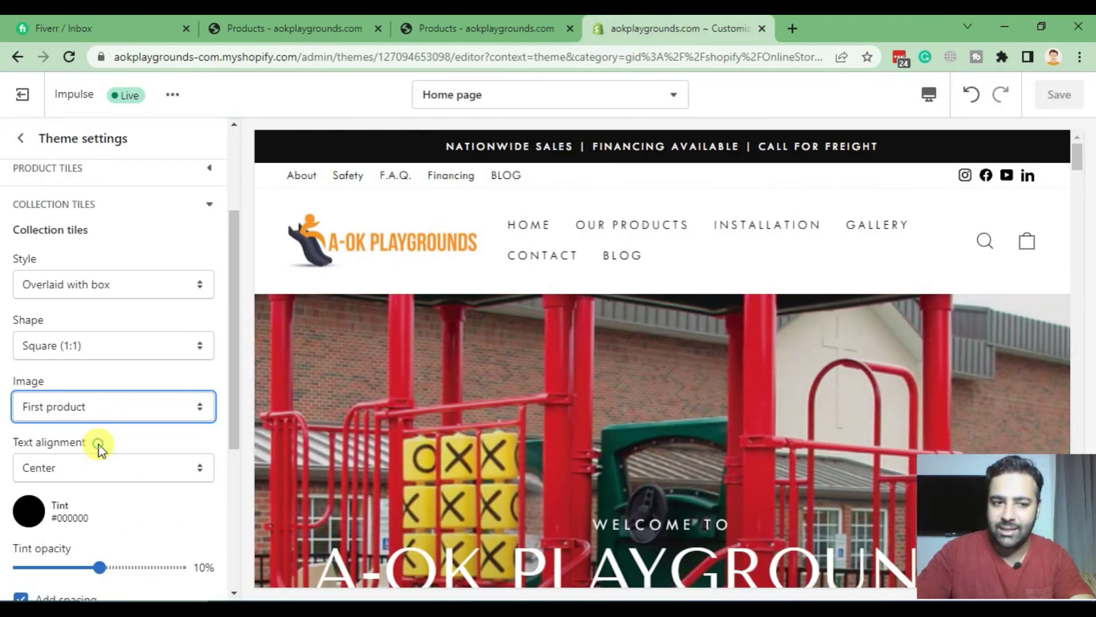
pyautogui.click(1057, 94)
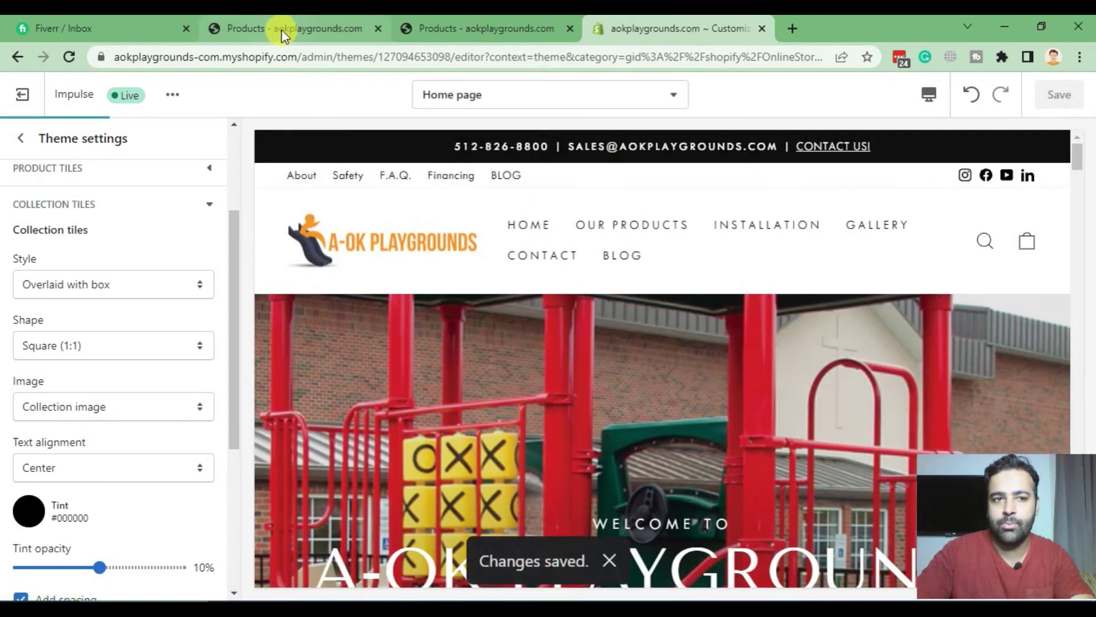
pyautogui.click(282, 30)
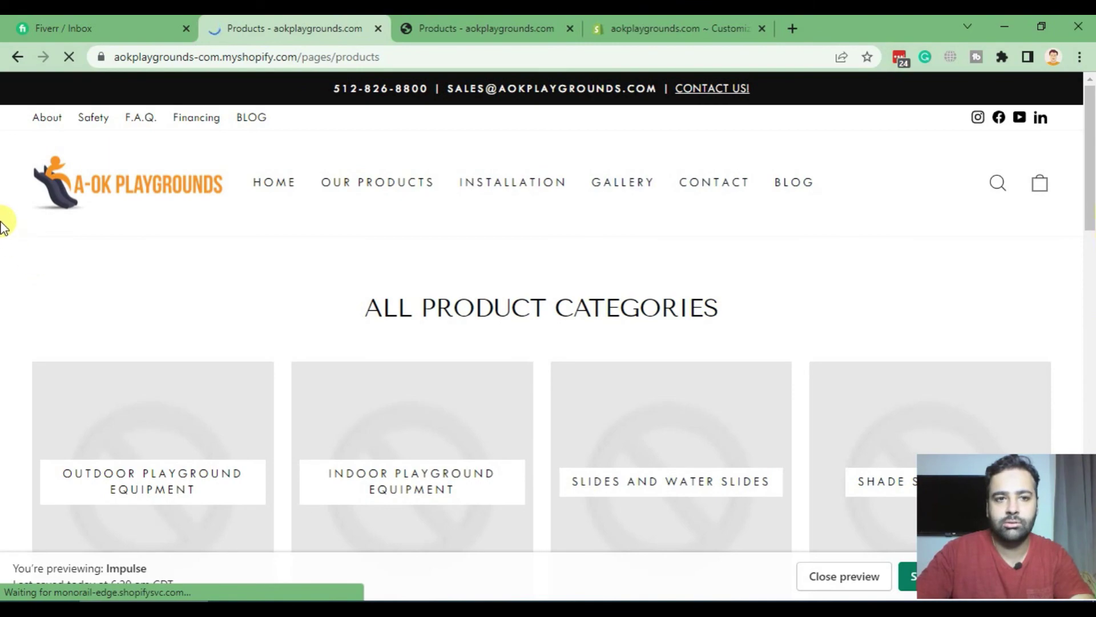
# - Scroll through the category tiles, confirming Ground Cover and Borders, Climbing Wall/Structures and Virtual Reality show photos
pyautogui.scroll(-8, 3, 222)
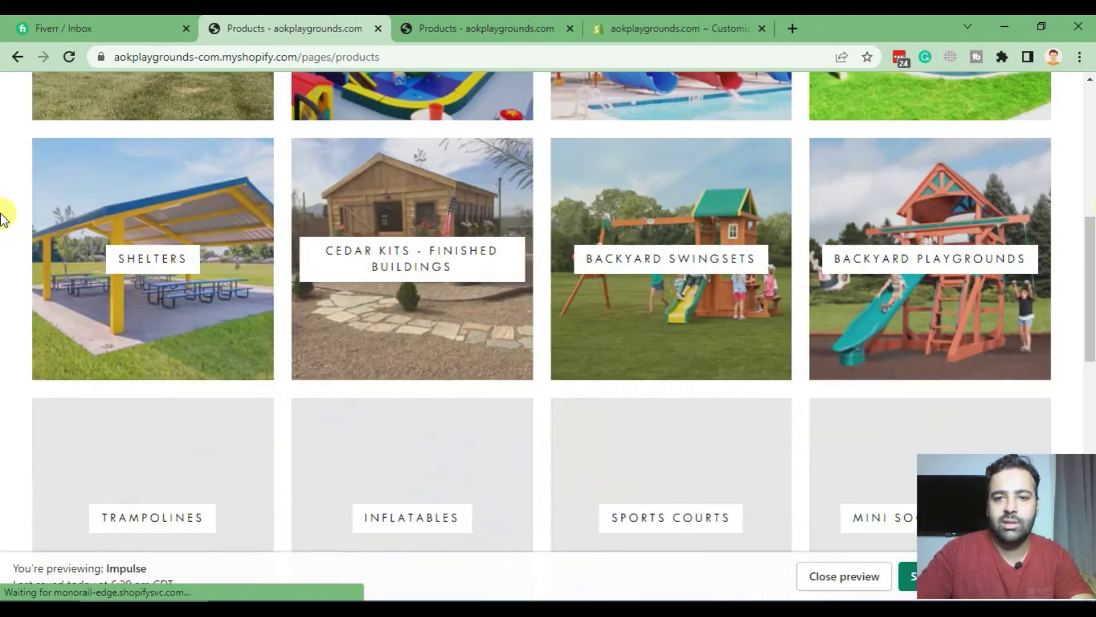
pyautogui.scroll(-9, 3, 220)
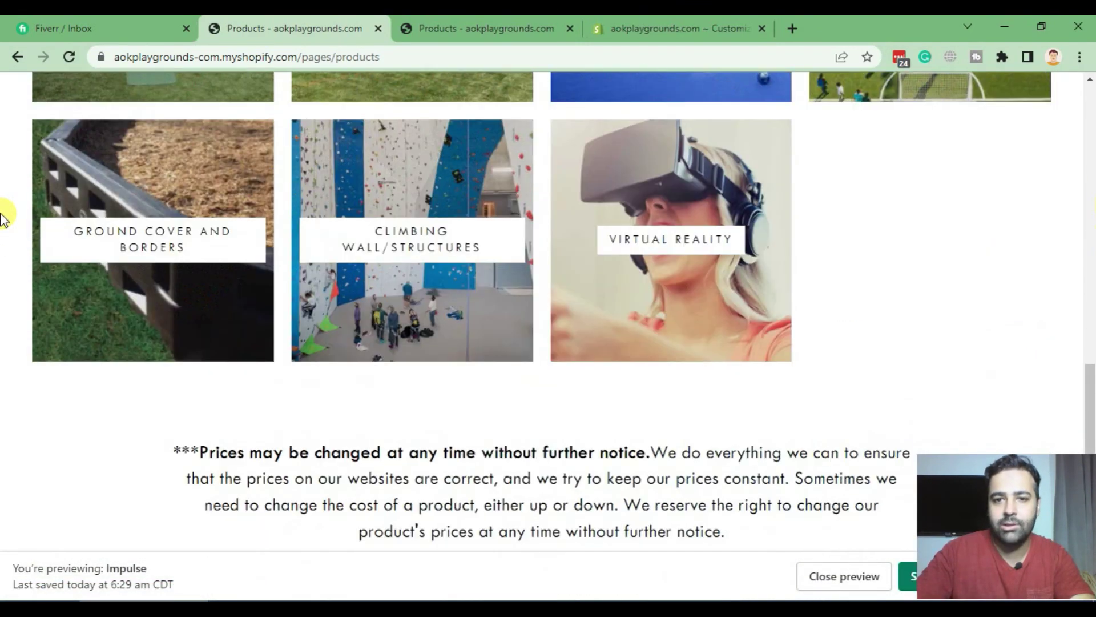
pyautogui.scroll(-5, 3, 220)
pyautogui.scroll(20, 3, 260)
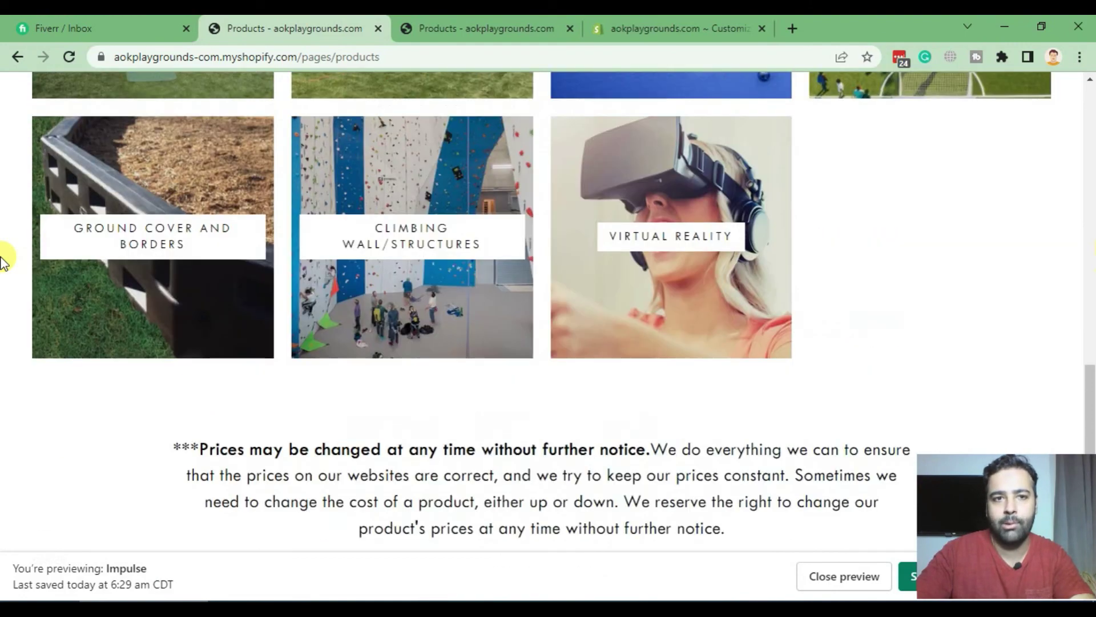